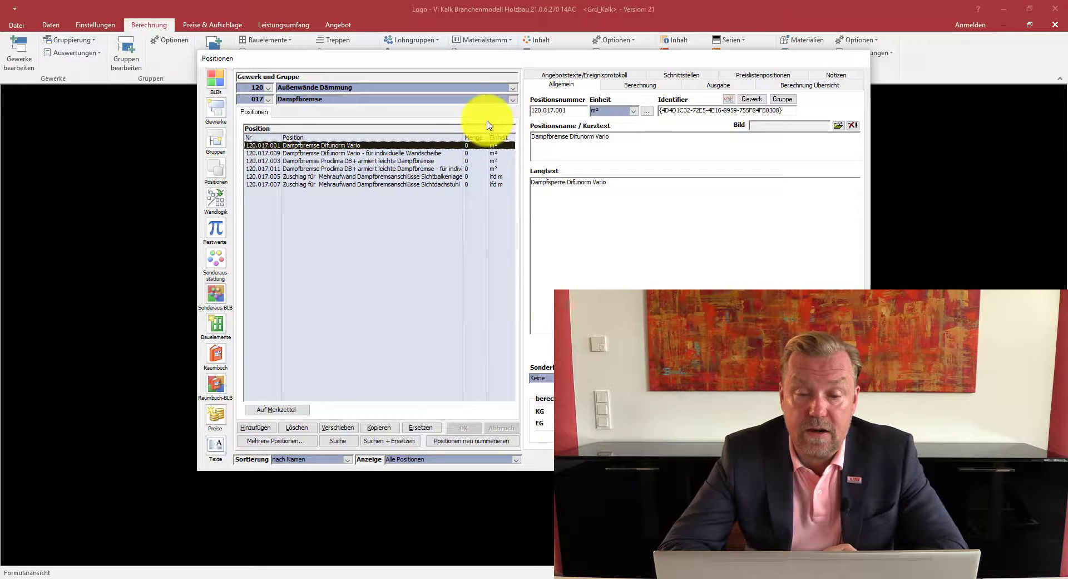
# Step: Show the positions of the group Innenbeplankung in the trade Außenwände Dämmung and bring up the list of available groups
pyautogui.click(513, 101)
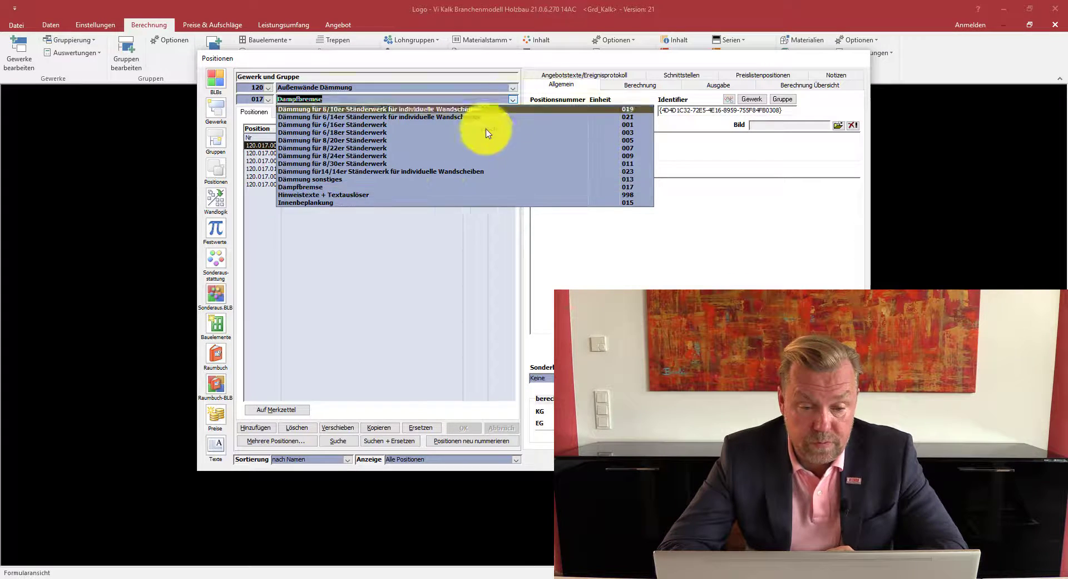
pyautogui.click(451, 202)
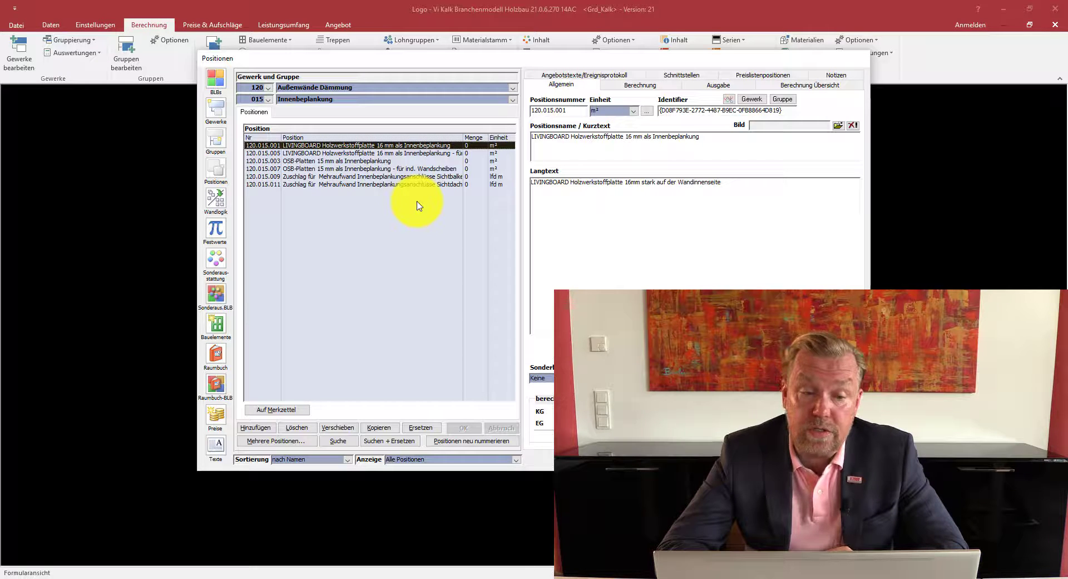
pyautogui.click(515, 100)
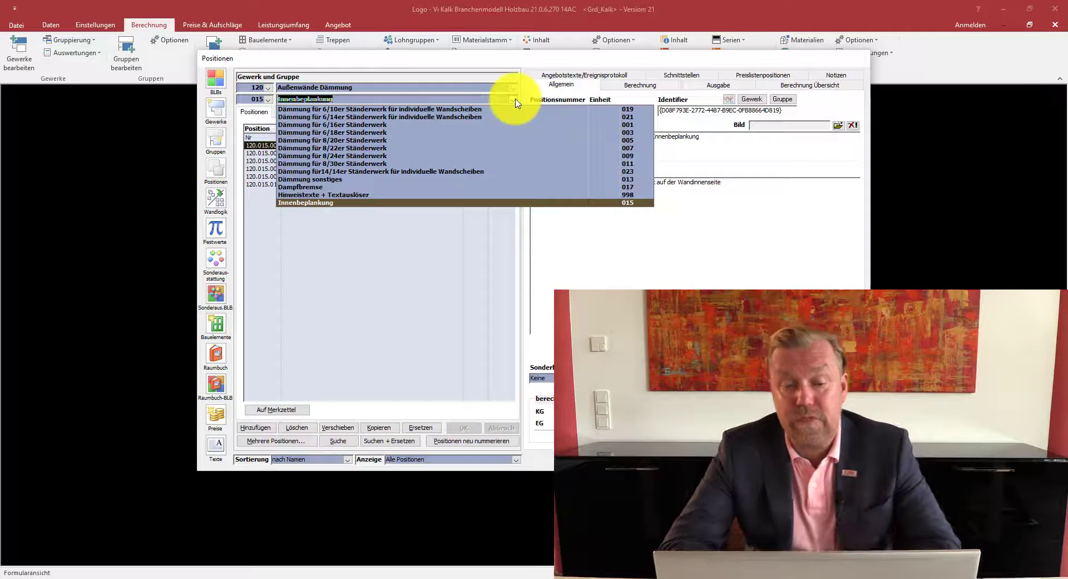
# Step: Switch the trade to Außenwände Fassade Holz and show the positions of its group Fassadentrennungen
pyautogui.click(513, 88)
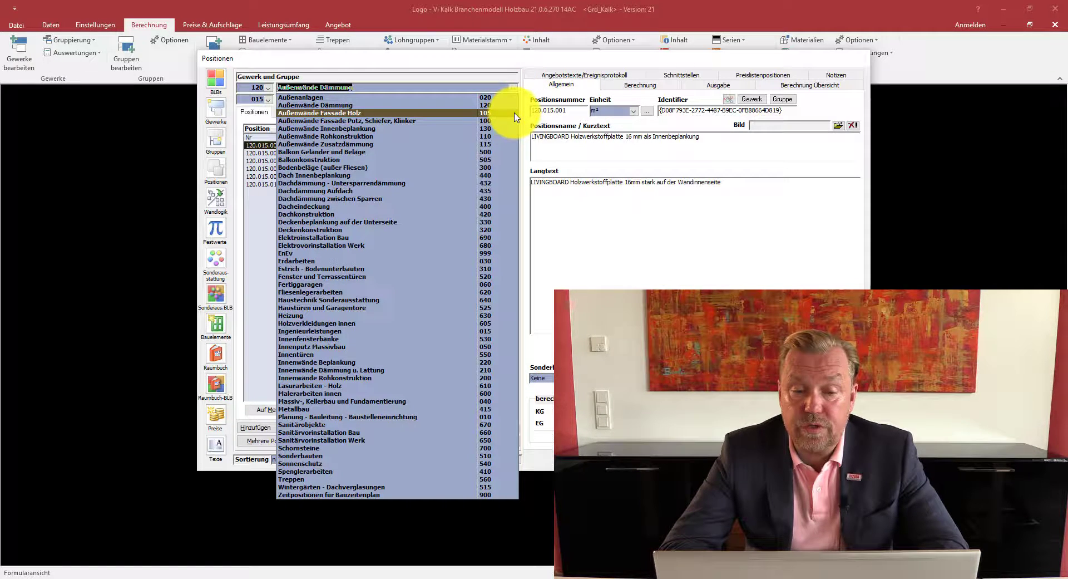
pyautogui.click(516, 115)
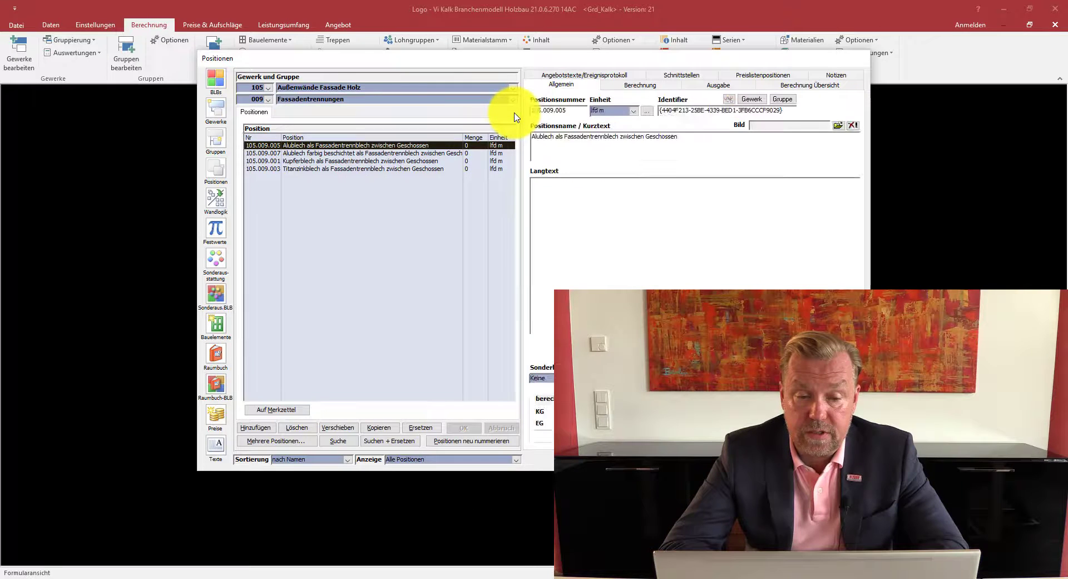
pyautogui.click(515, 101)
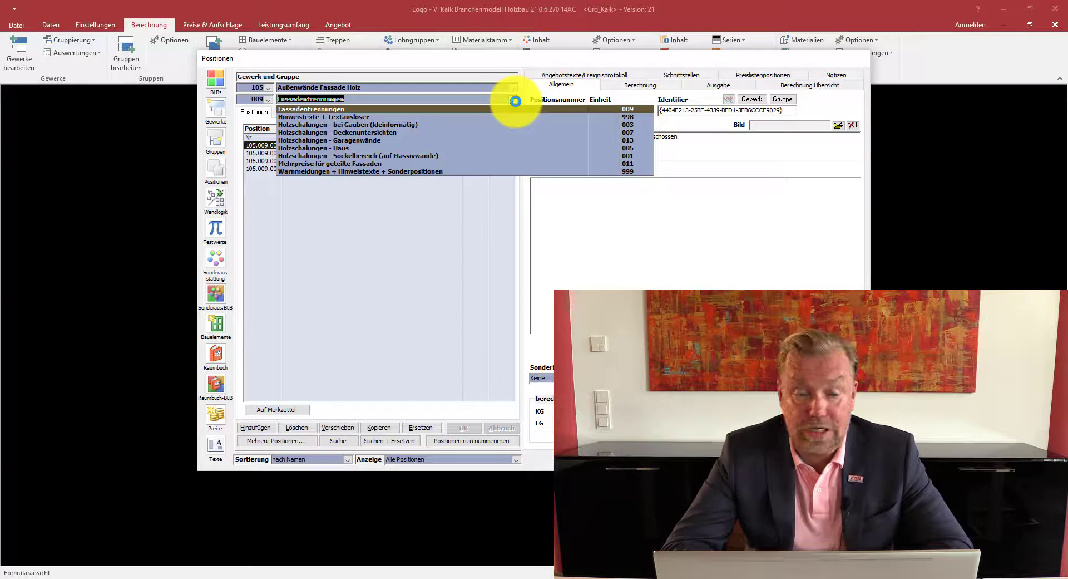
pyautogui.click(466, 109)
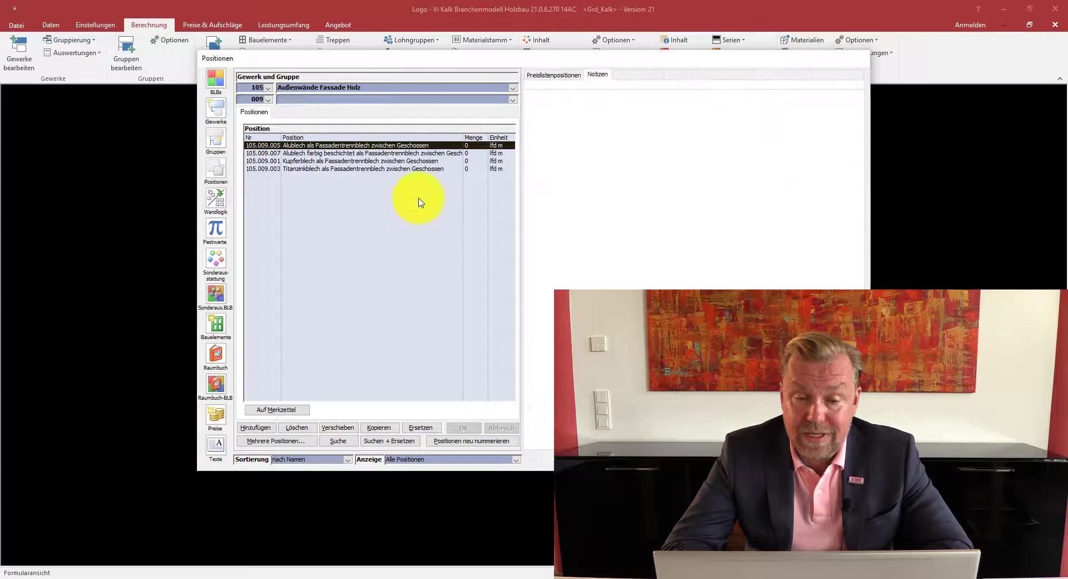
# Step: Review the positions of the groups Holzschalungen - bei Gauben (kleinformatig) and Holzschalungen - Deckenuntersichten
pyautogui.click(514, 101)
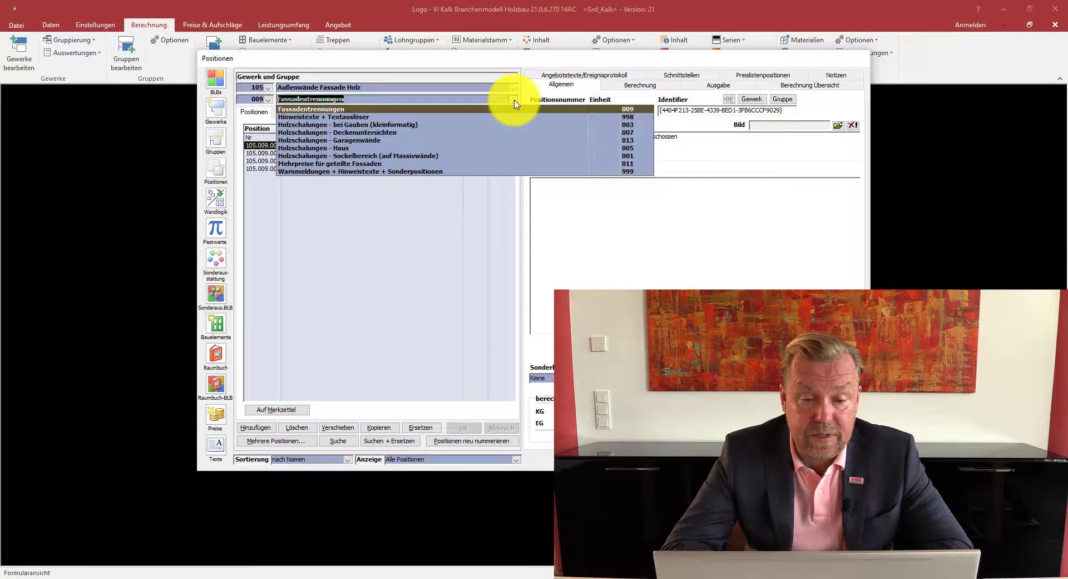
pyautogui.click(507, 125)
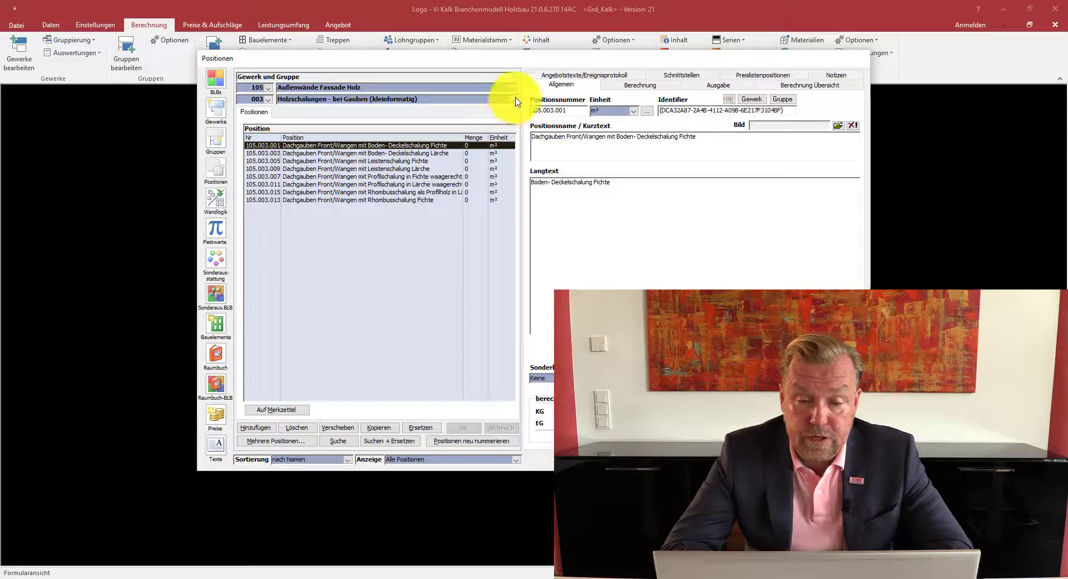
pyautogui.click(516, 101)
pyautogui.click(499, 132)
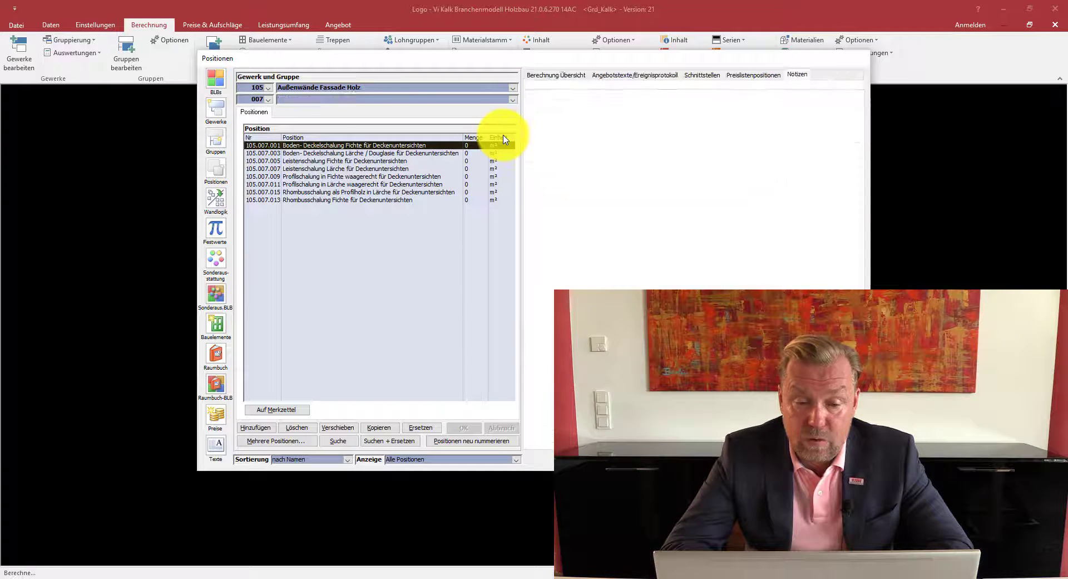
# Step: Show the positions of the group Holzschalungen - Garagenwände, followed by those of Holzschalungen - Haus
pyautogui.click(514, 100)
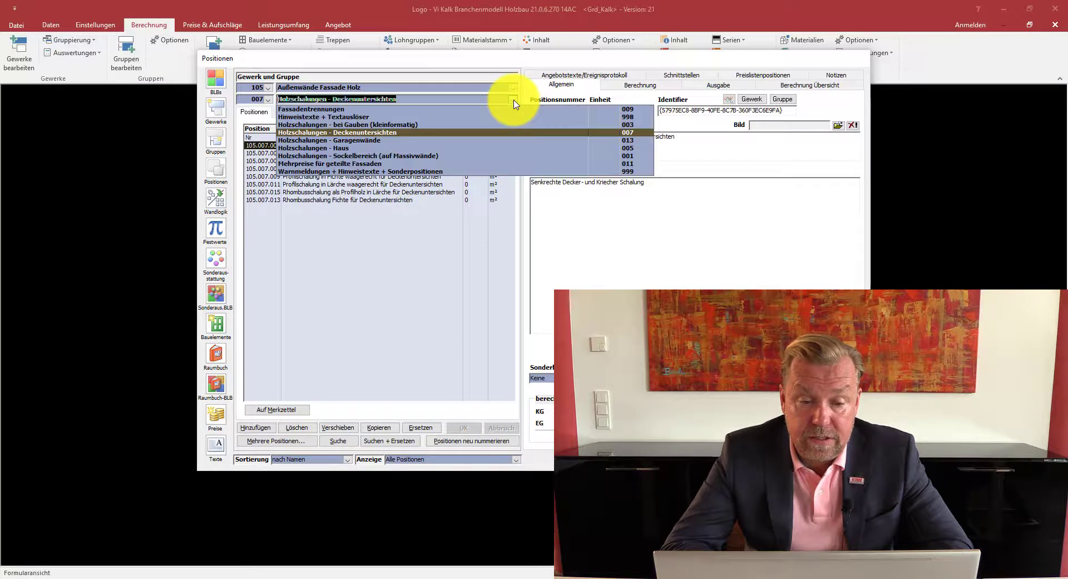
pyautogui.click(502, 146)
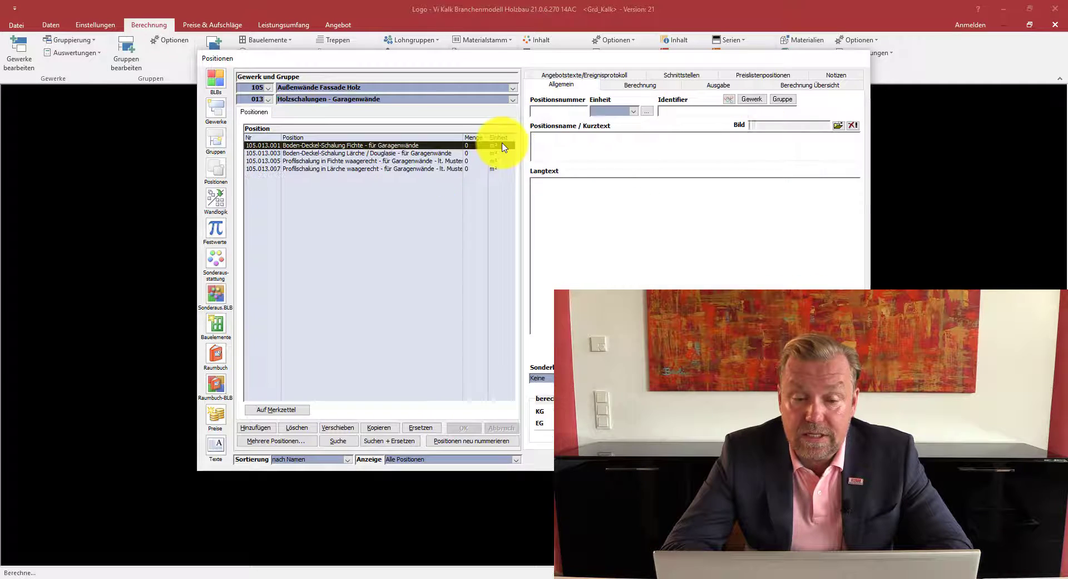
pyautogui.click(510, 99)
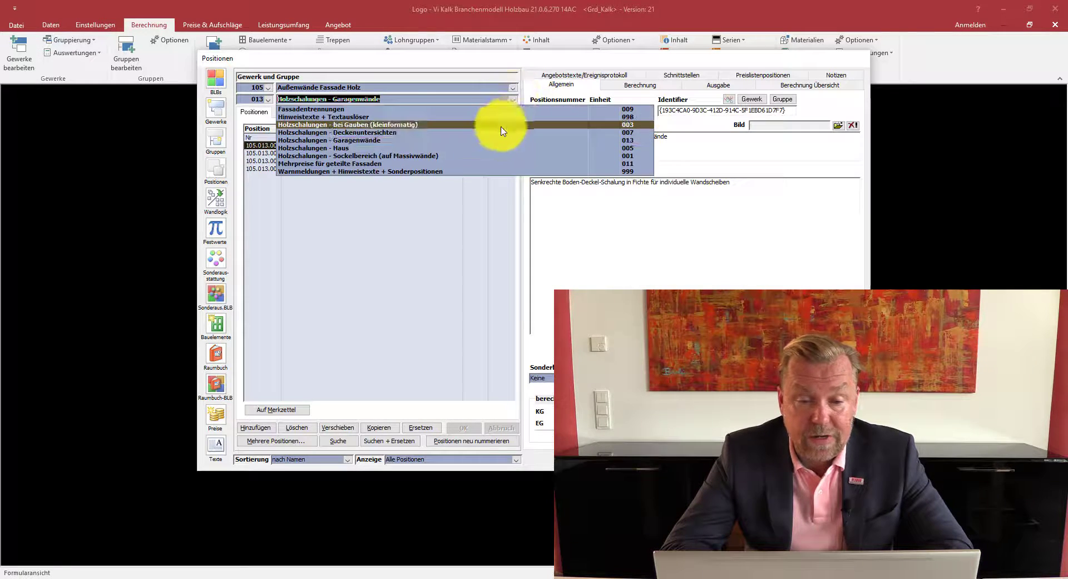
pyautogui.click(501, 149)
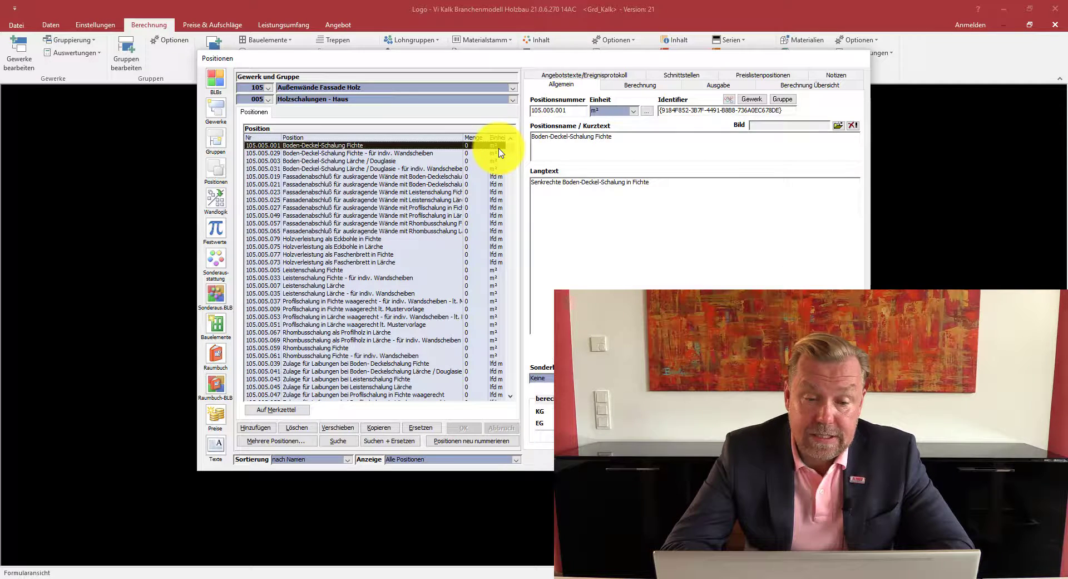
# Step: Examine the positions in Holzschalungen - Haus, including the spruce Fassadenabschluß with Boden-Deckelschalung and the general details of Holzverleistung als Eckbohle in Fichte
pyautogui.click(432, 177)
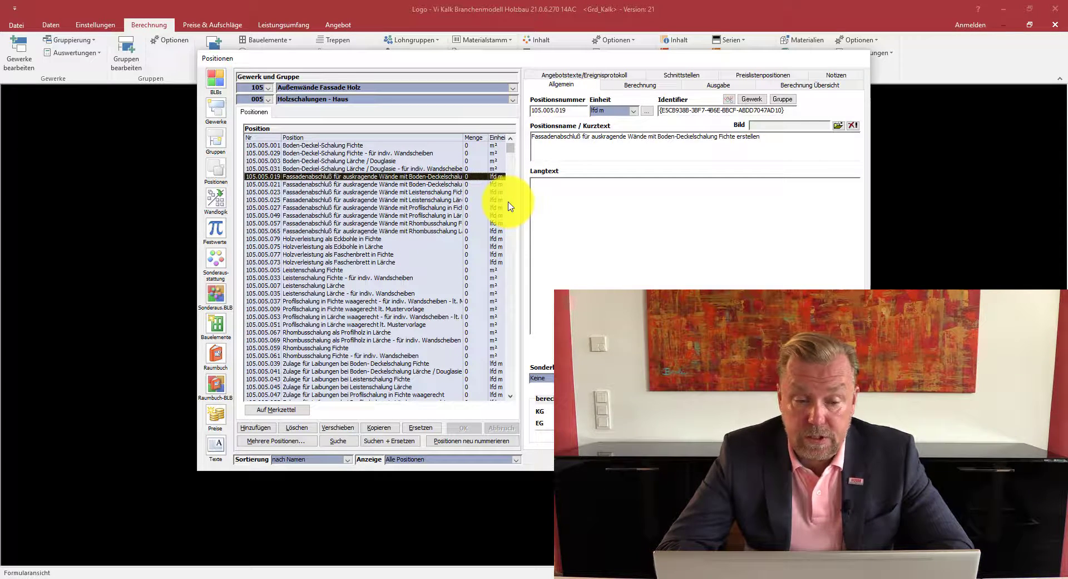
pyautogui.click(368, 239)
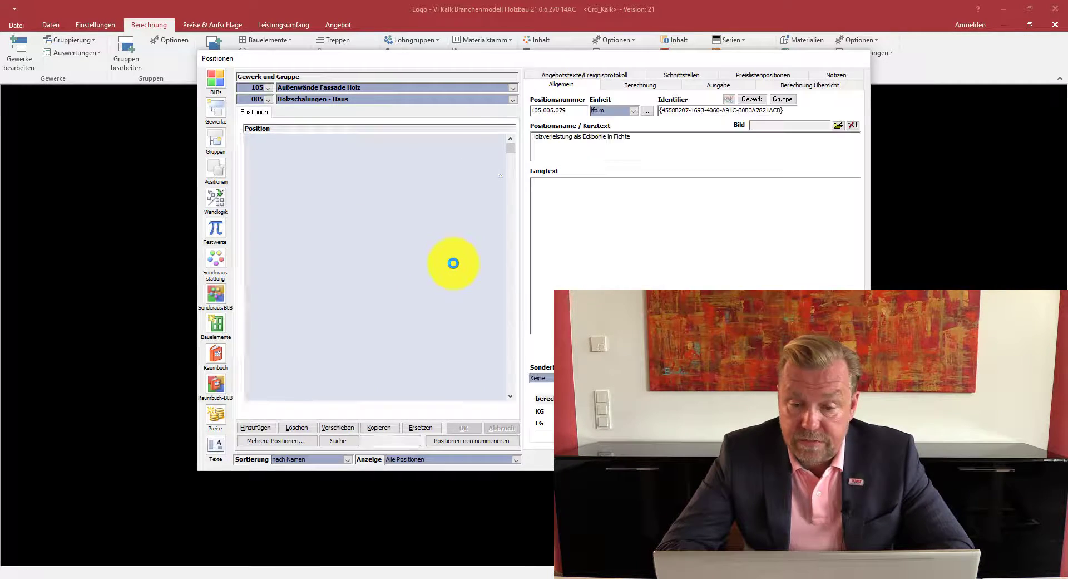
pyautogui.click(641, 88)
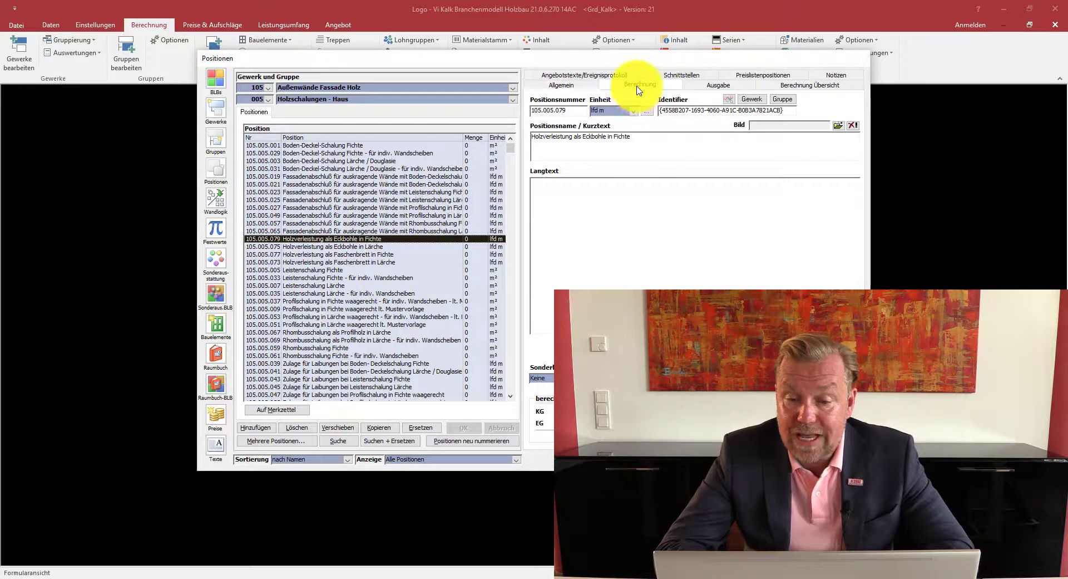
pyautogui.click(595, 87)
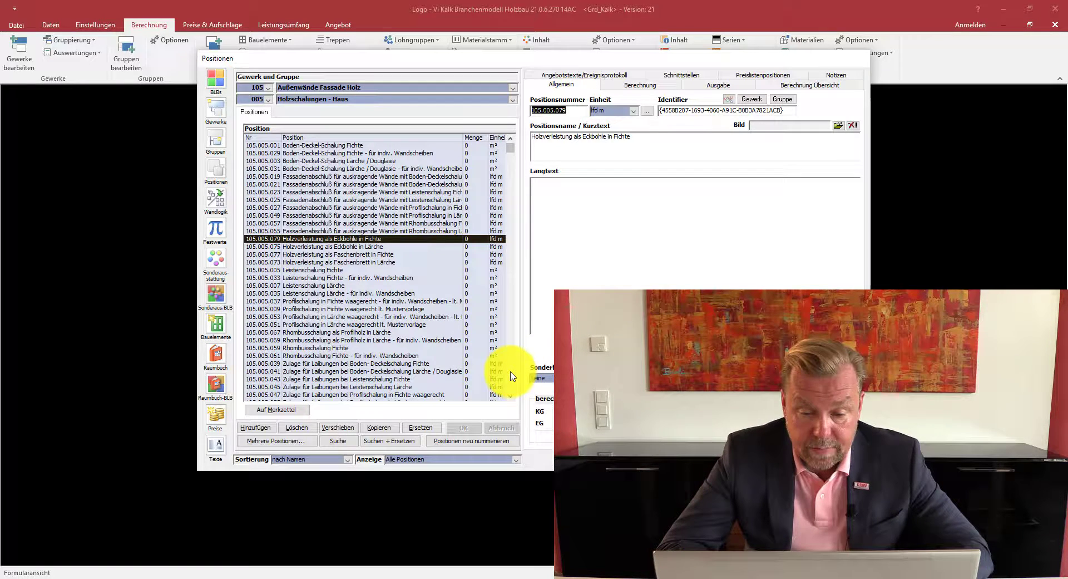
pyautogui.scroll(-3, 511, 377)
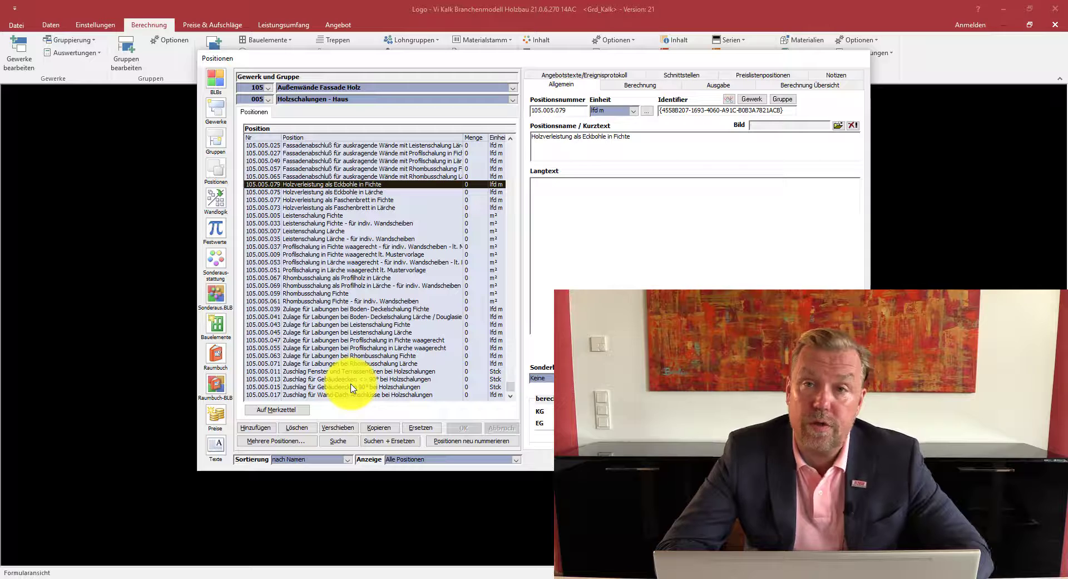
# Step: Review the positions of the groups Holzschalungen - Sockelbereich (auf Massivwände) and Mehrpreise für geteilte Fassaden
pyautogui.click(512, 102)
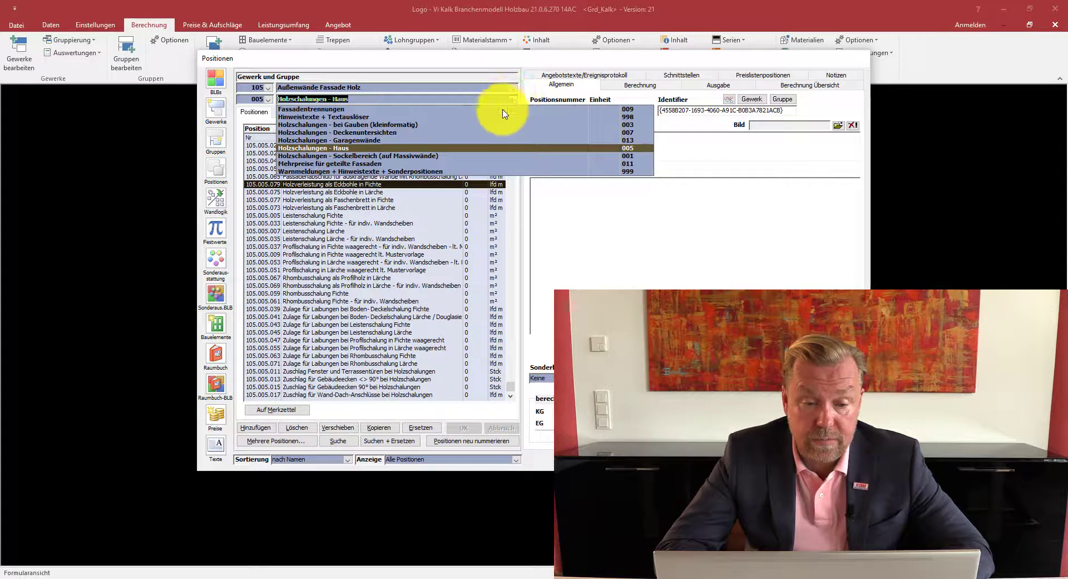
pyautogui.click(476, 157)
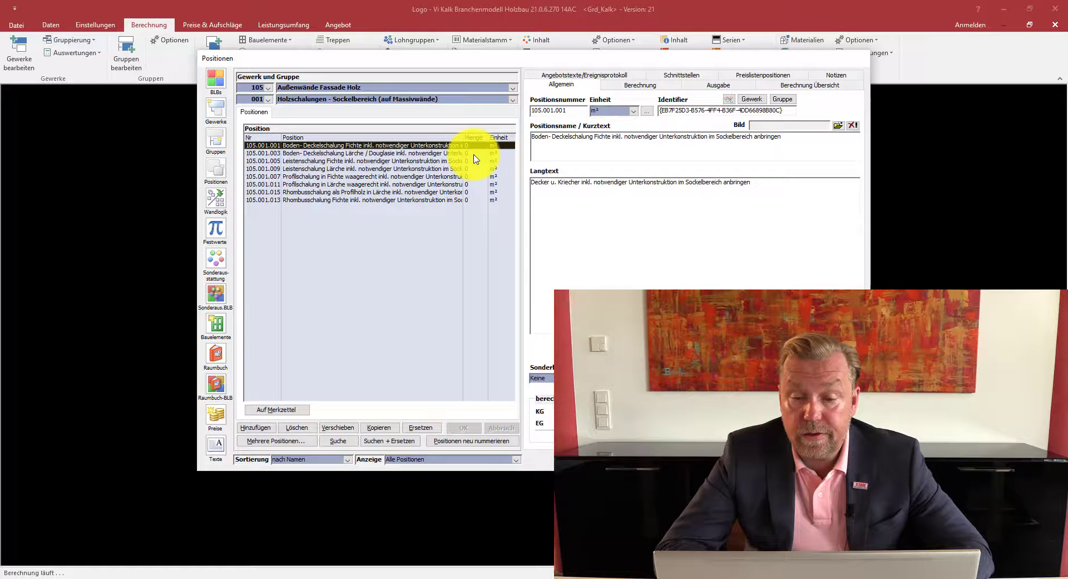
pyautogui.click(512, 101)
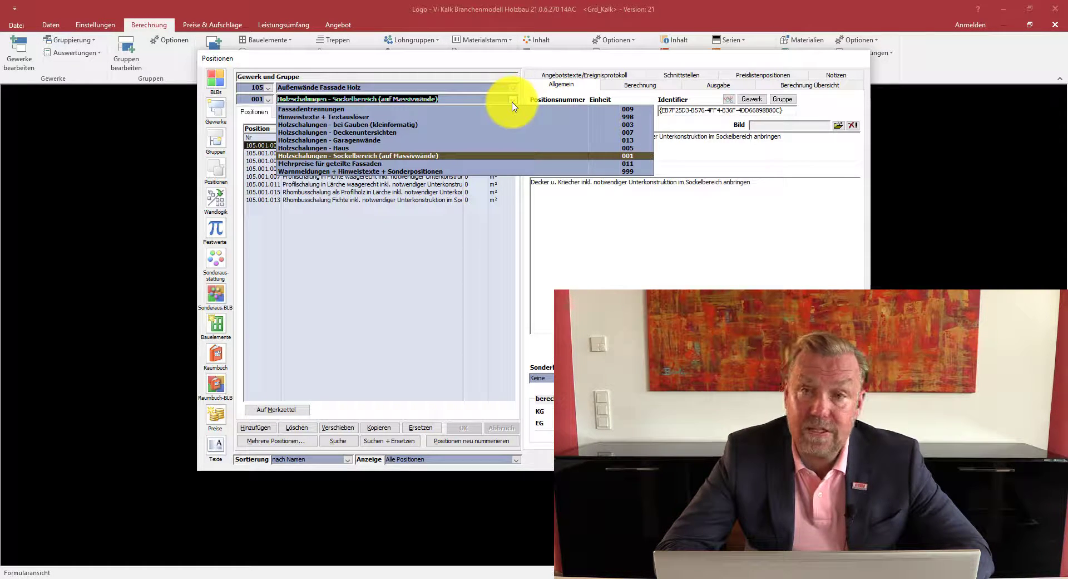
pyautogui.click(413, 164)
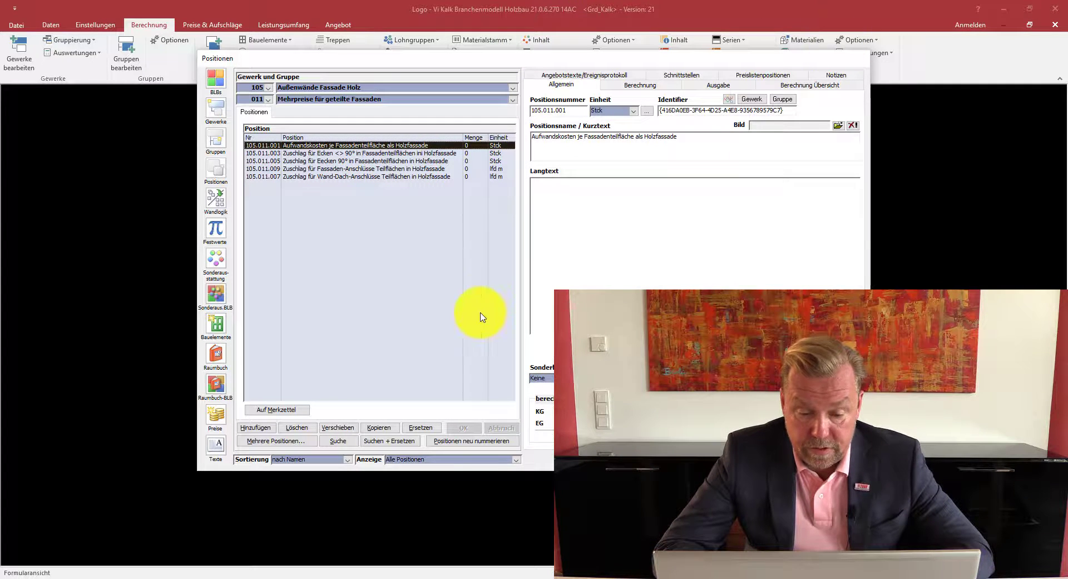
# Step: Switch to Vi Plan and save the open house plan AGB_Aures_2017-01-26.vpl
pyautogui.click(346, 573)
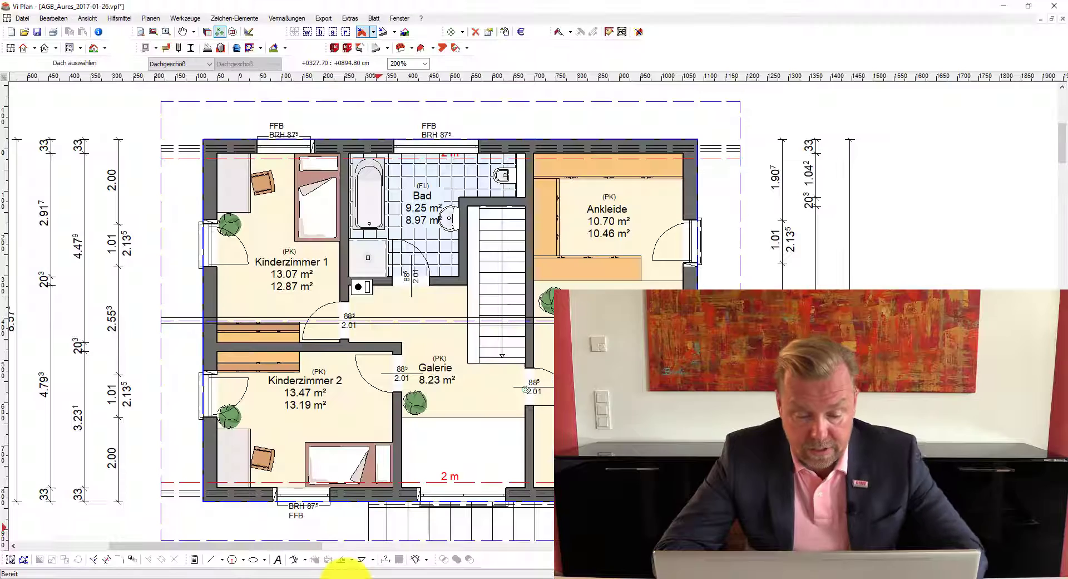
pyautogui.hotkey('ctrl', 's')
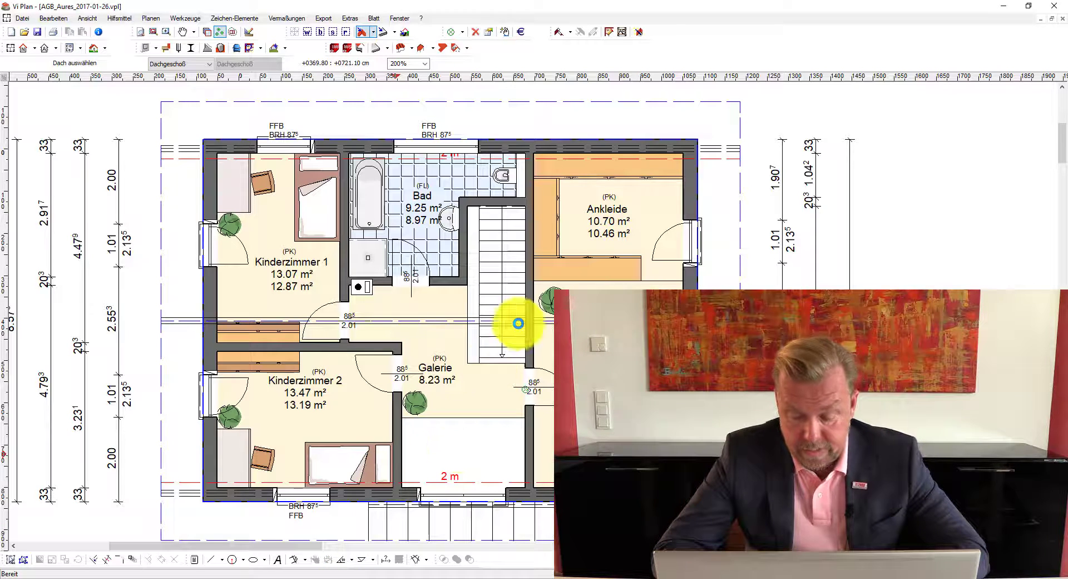
# Step: Open the 3D view of the house, rotate it to inspect the divided wood and plaster facades, and close the view
pyautogui.click(411, 366)
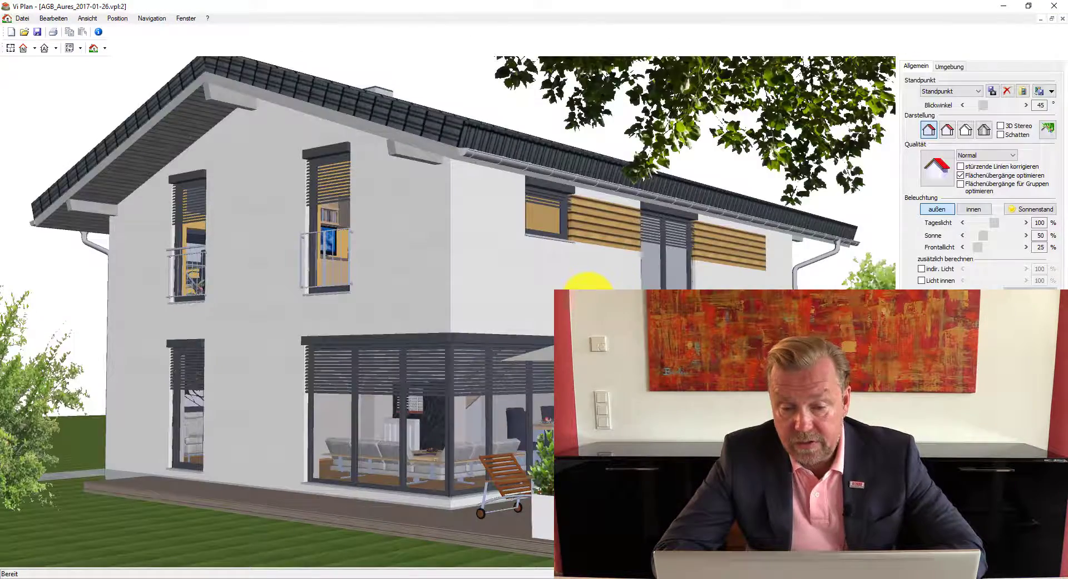
pyautogui.moveTo(588, 295); pyautogui.dragTo(429, 298)
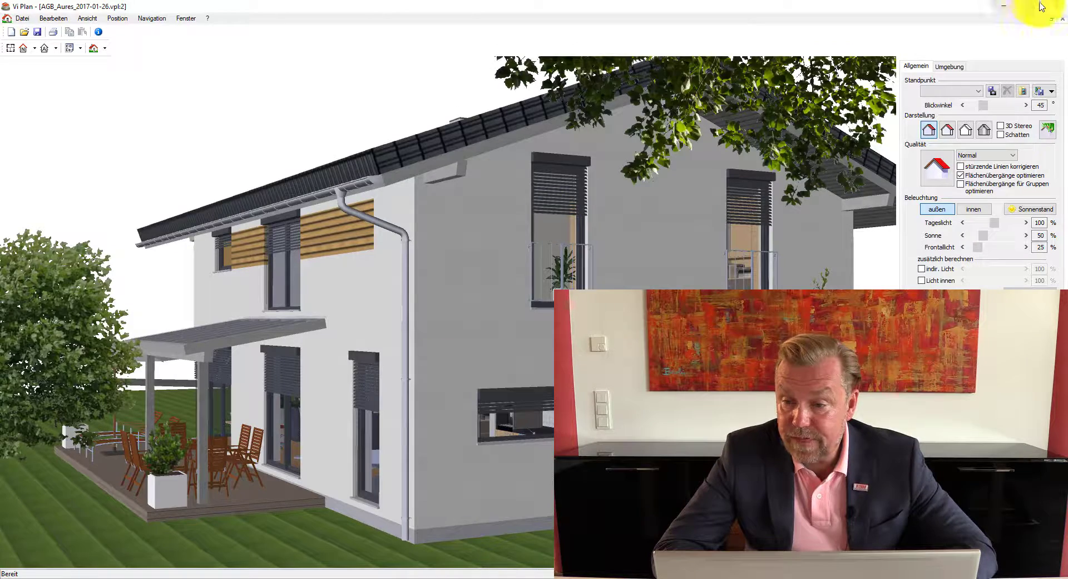
pyautogui.click(1053, 7)
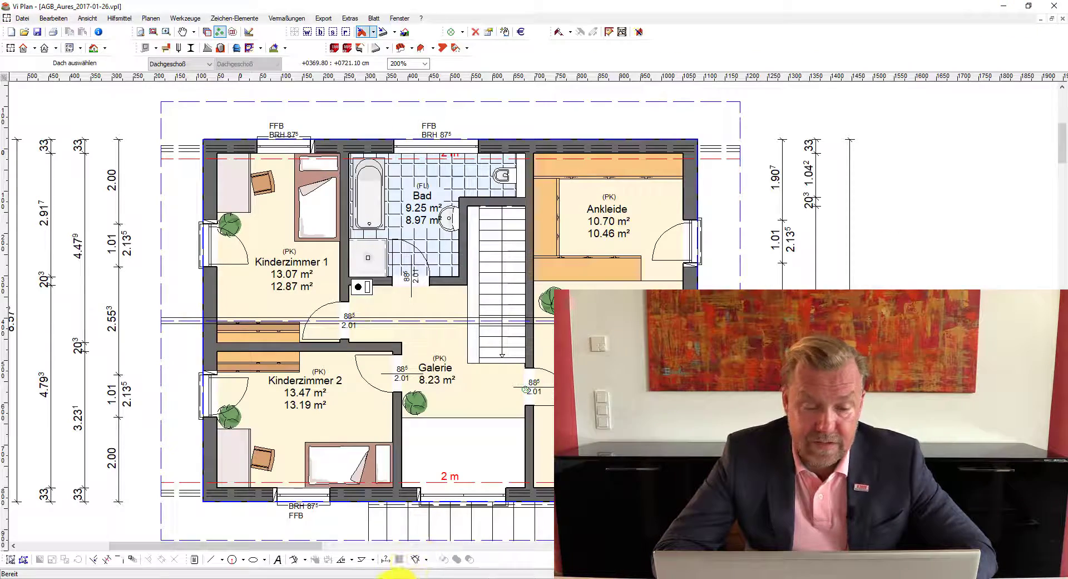
# Step: Switch back to Vi Kalk and show the positions of the trade Außenwände Fassade Putz, Schiefer, Klinker
pyautogui.click(398, 575)
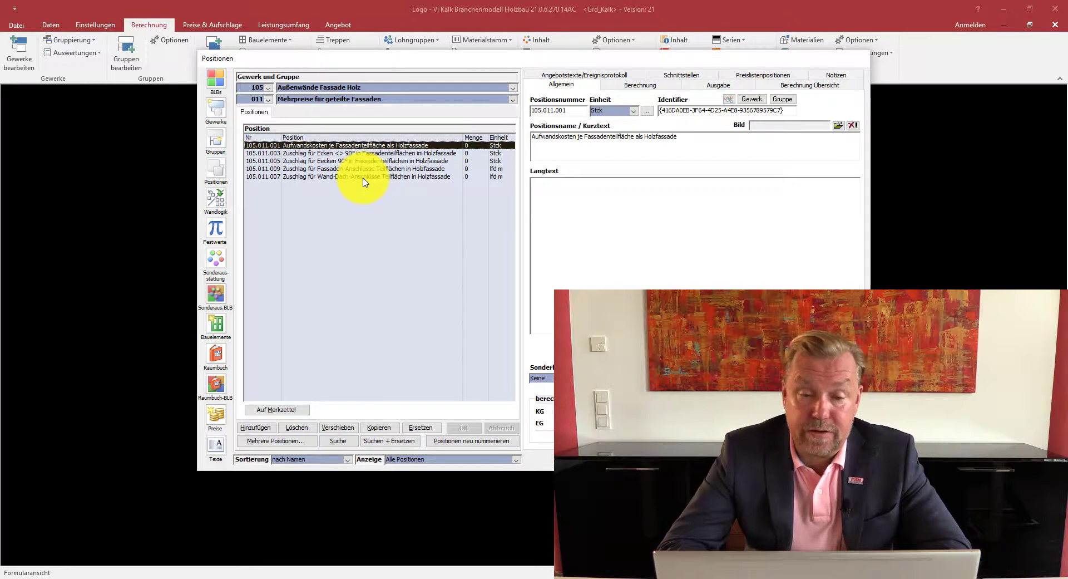
pyautogui.click(513, 100)
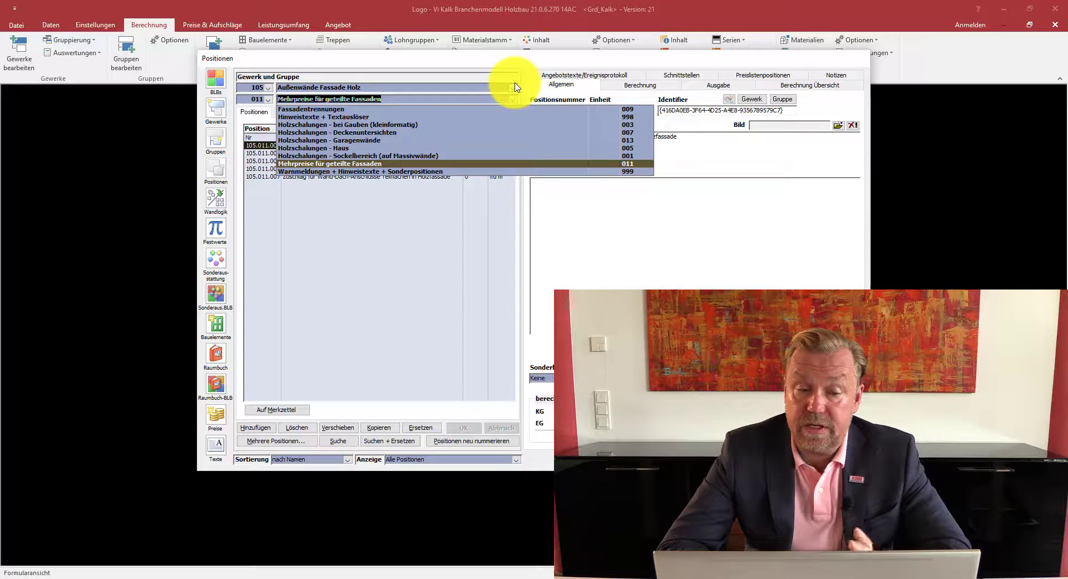
pyautogui.click(515, 88)
pyautogui.click(512, 87)
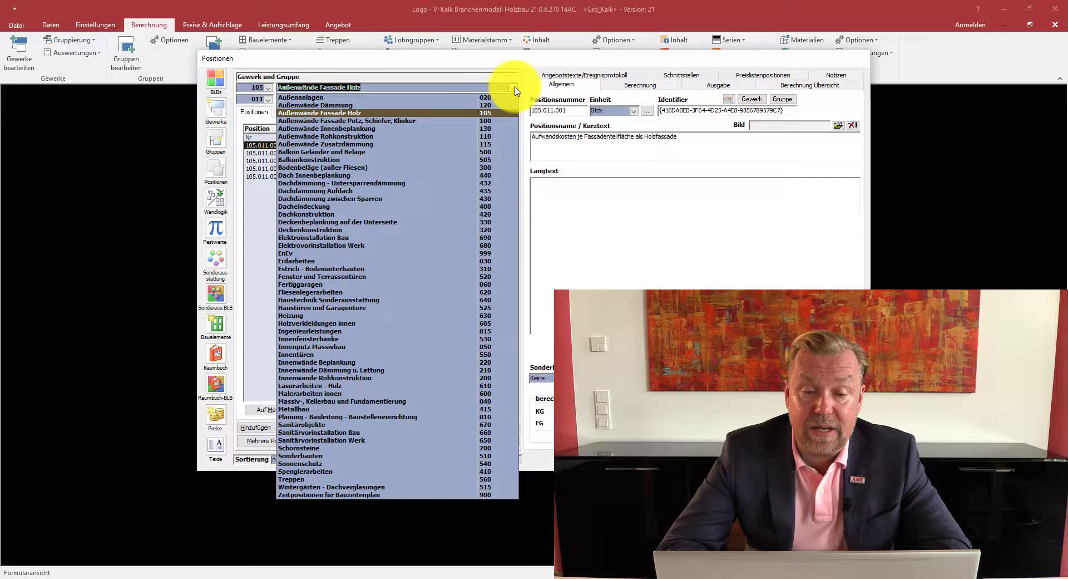
pyautogui.click(472, 121)
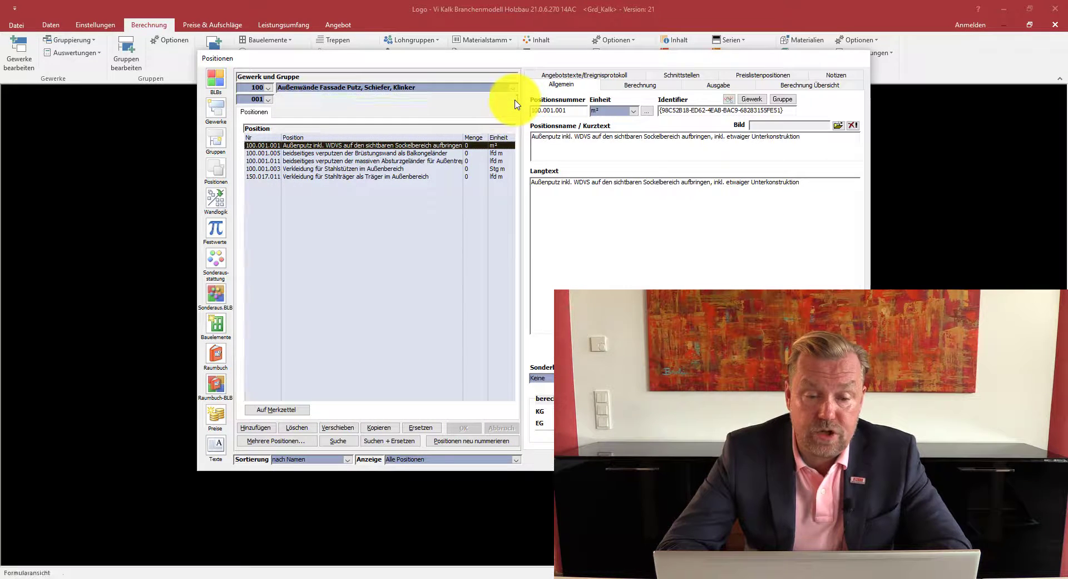
# Step: Look through the groups of the trade Außenwände Fassade Putz, Schiefer, Klinker and show the positions of the group Blechwelle Fassade
pyautogui.click(514, 99)
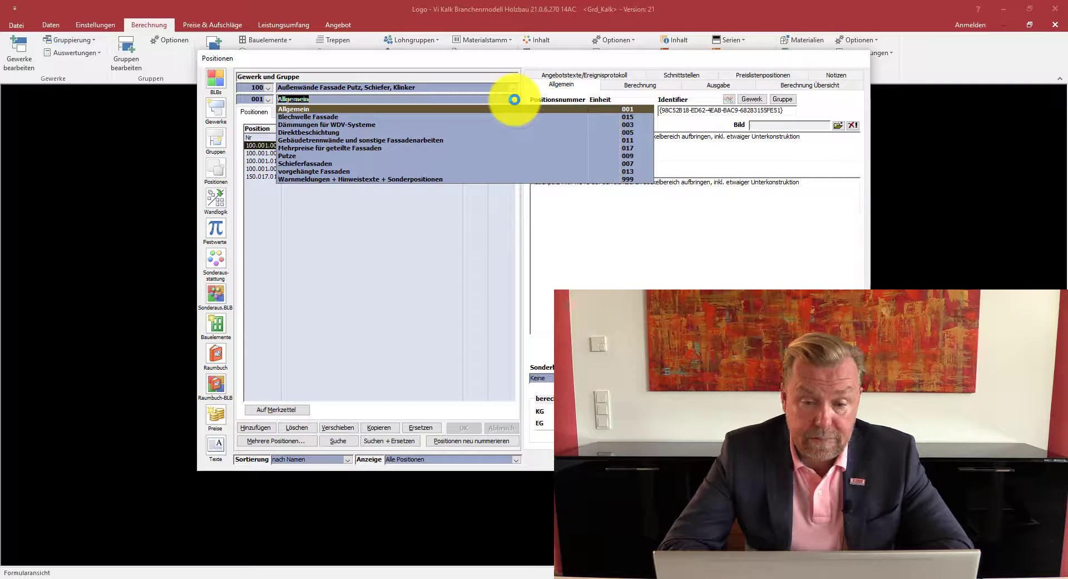
pyautogui.click(514, 99)
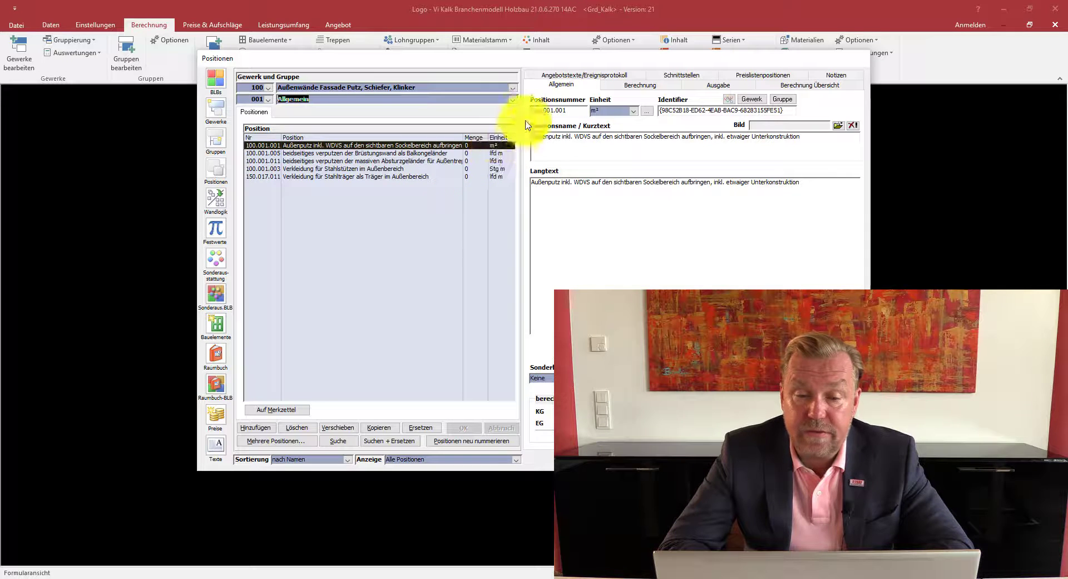
pyautogui.click(512, 100)
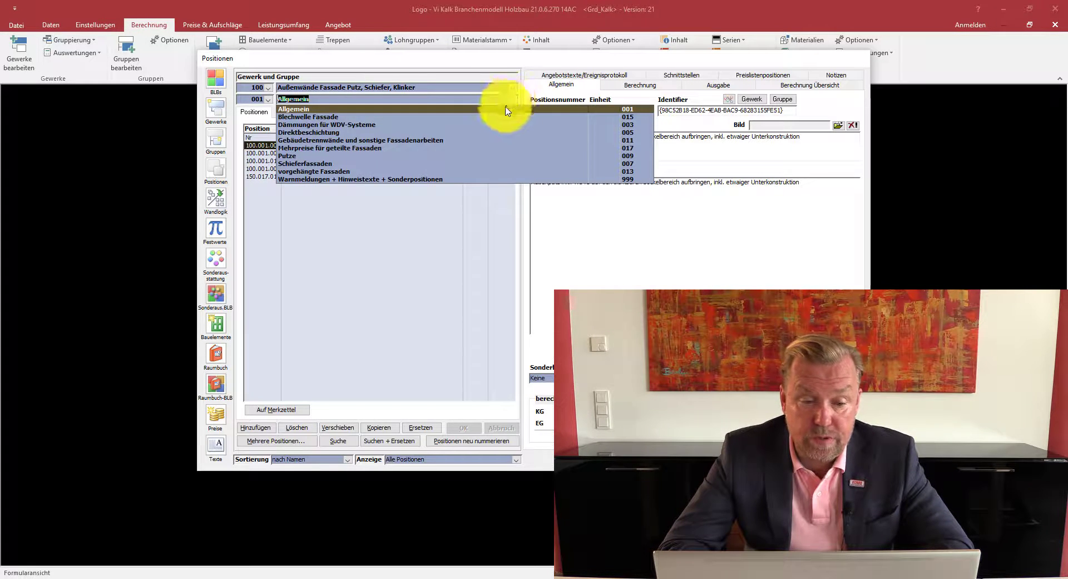
pyautogui.click(503, 118)
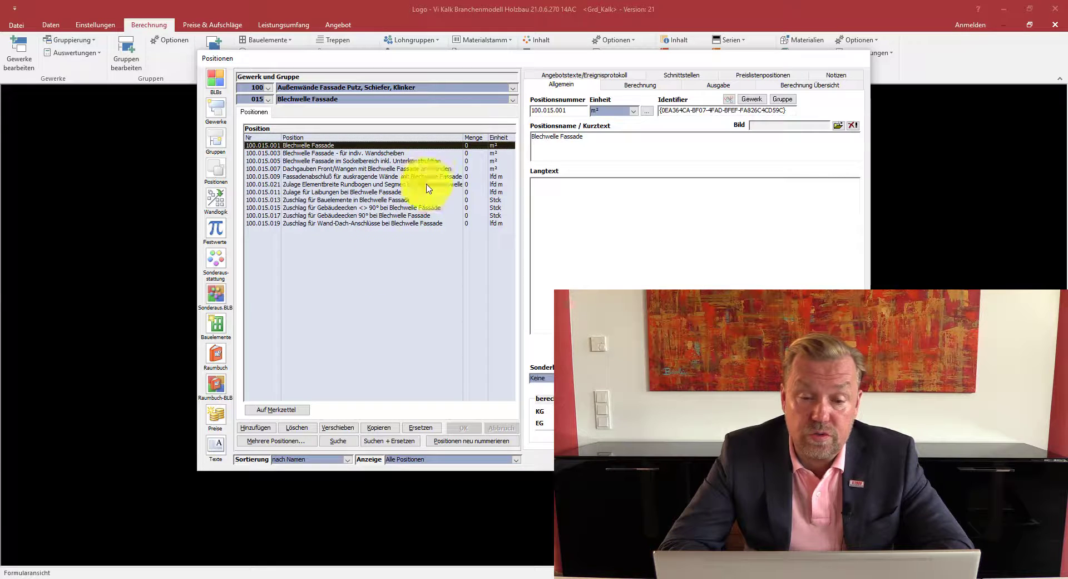
# Step: Show the group Dämmungen für WDV-Systeme and review its whole list of insulation positions
pyautogui.click(514, 102)
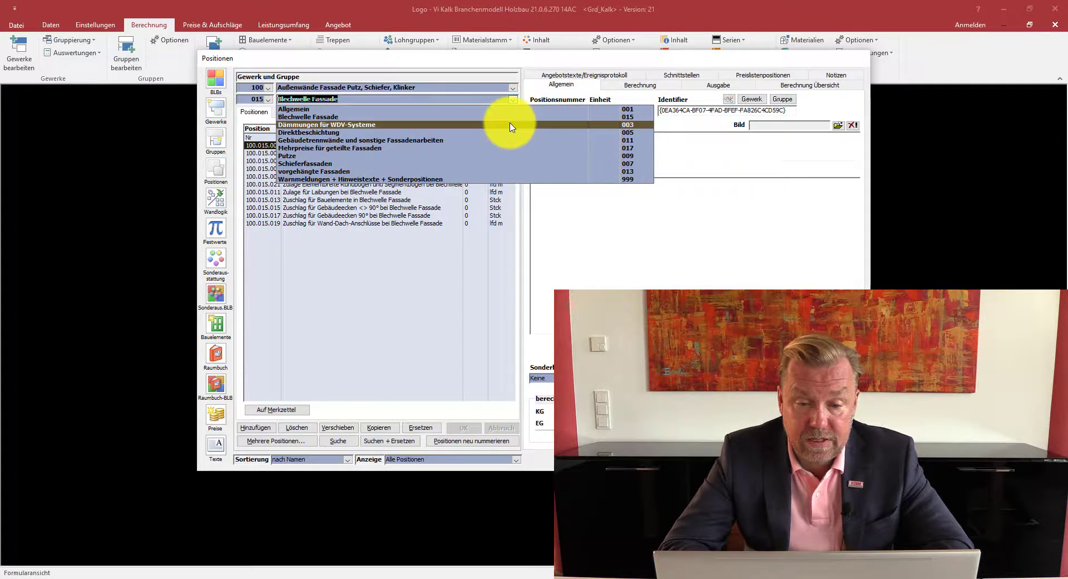
pyautogui.click(511, 124)
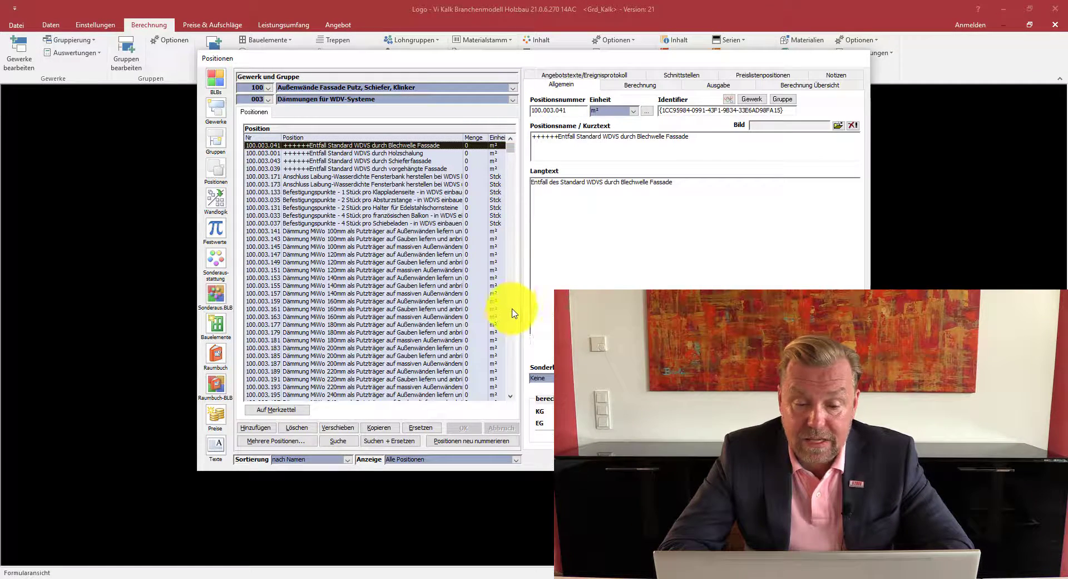
pyautogui.scroll(-10, 513, 313)
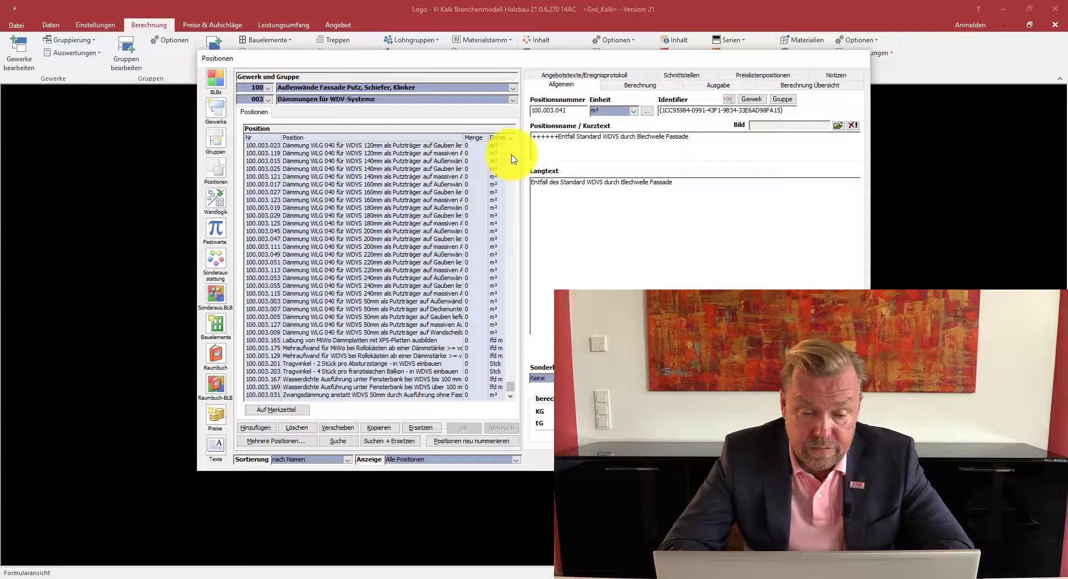
pyautogui.scroll(10, 513, 156)
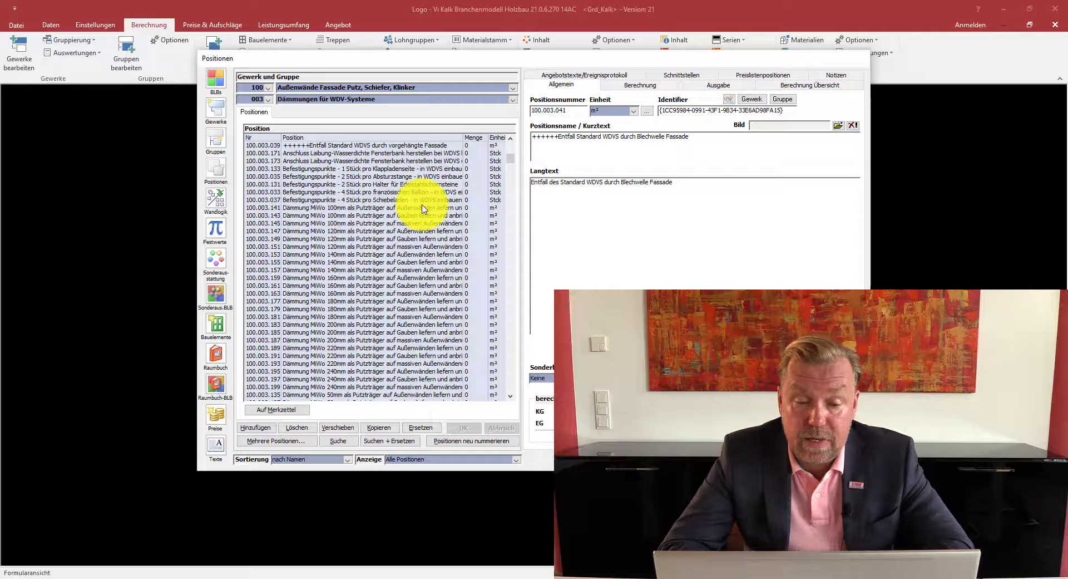
# Step: Review the positions of the groups Direktbeschichtung and Gebäudetrennwände und sonstige Fassadenarbeiten
pyautogui.click(512, 101)
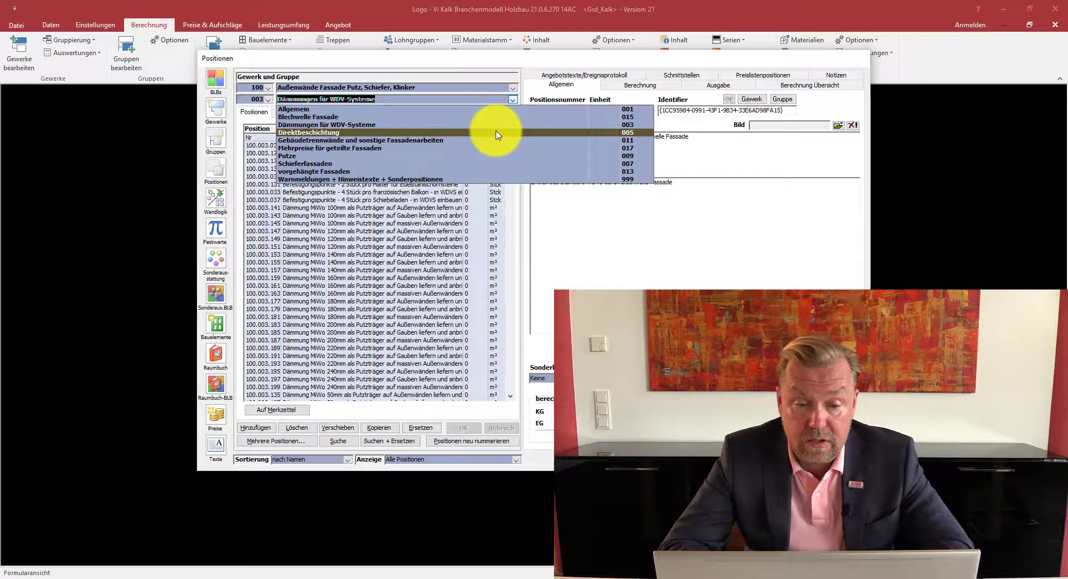
pyautogui.click(497, 133)
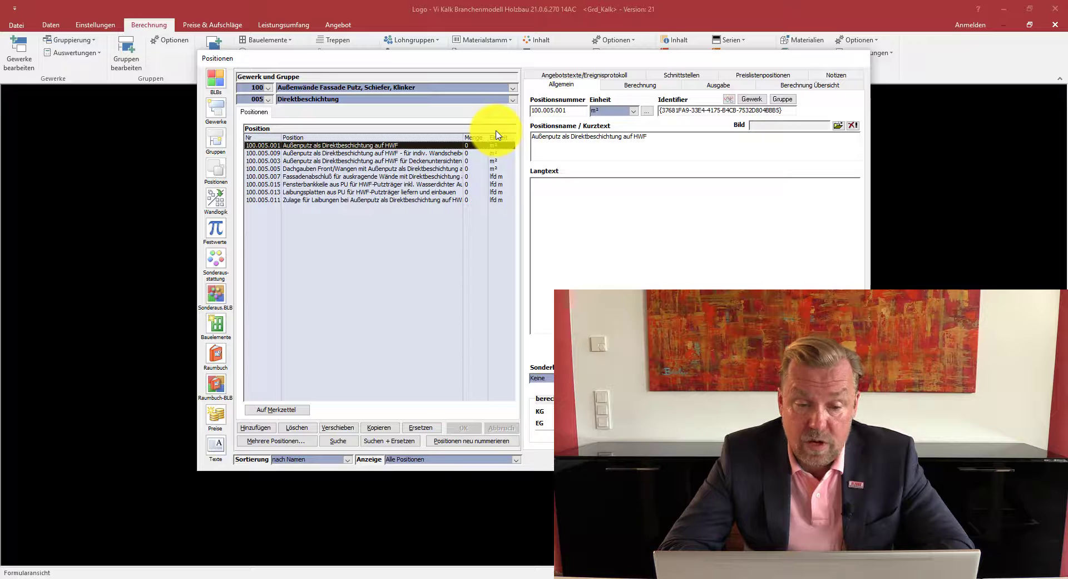
pyautogui.click(513, 99)
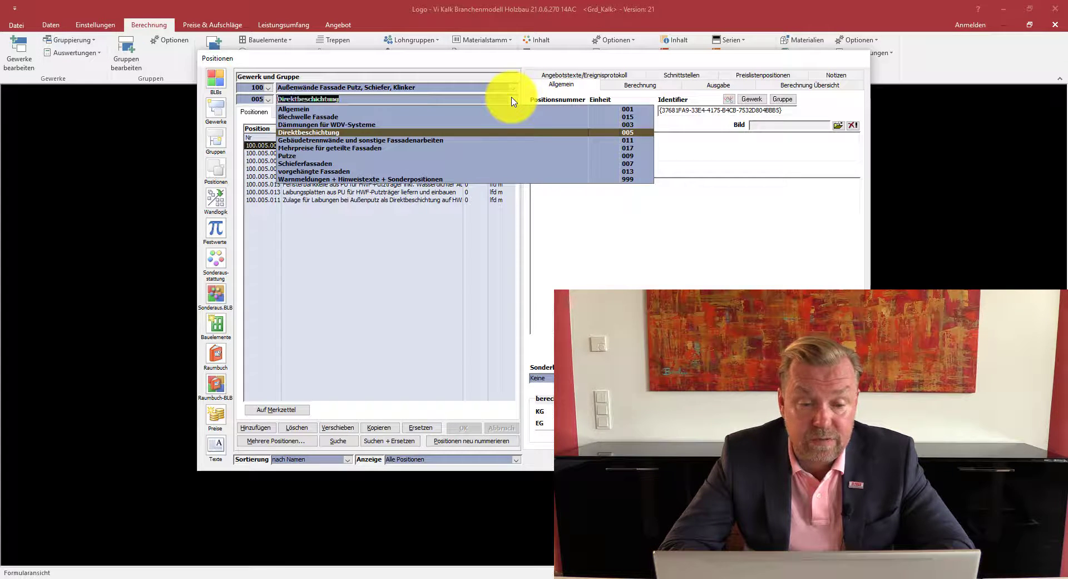
pyautogui.click(502, 140)
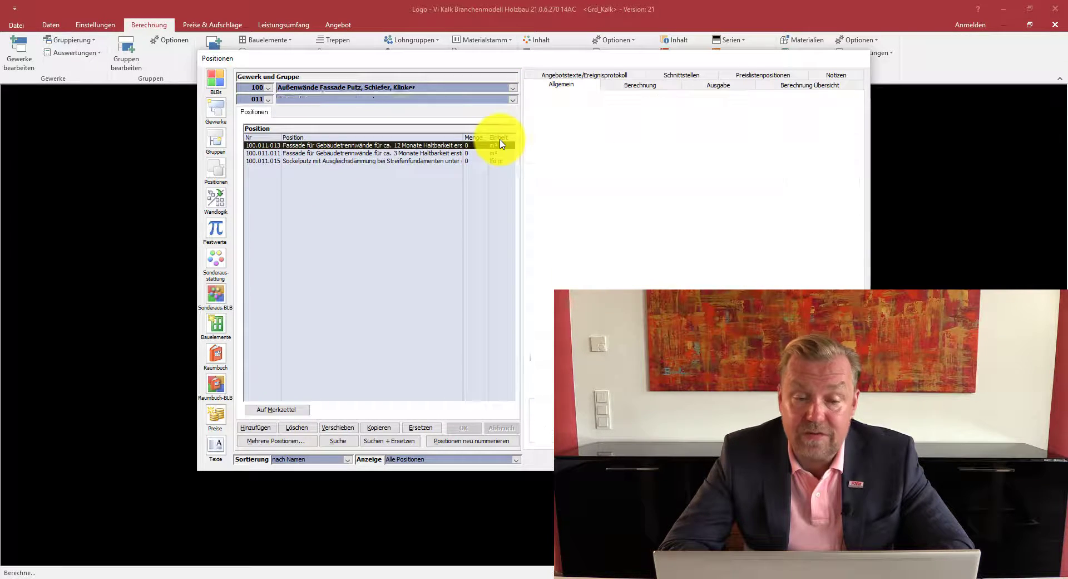
# Step: Review the positions of the groups Mehrpreise für geteilte Fassaden and Putze in the plaster facade trade
pyautogui.click(513, 100)
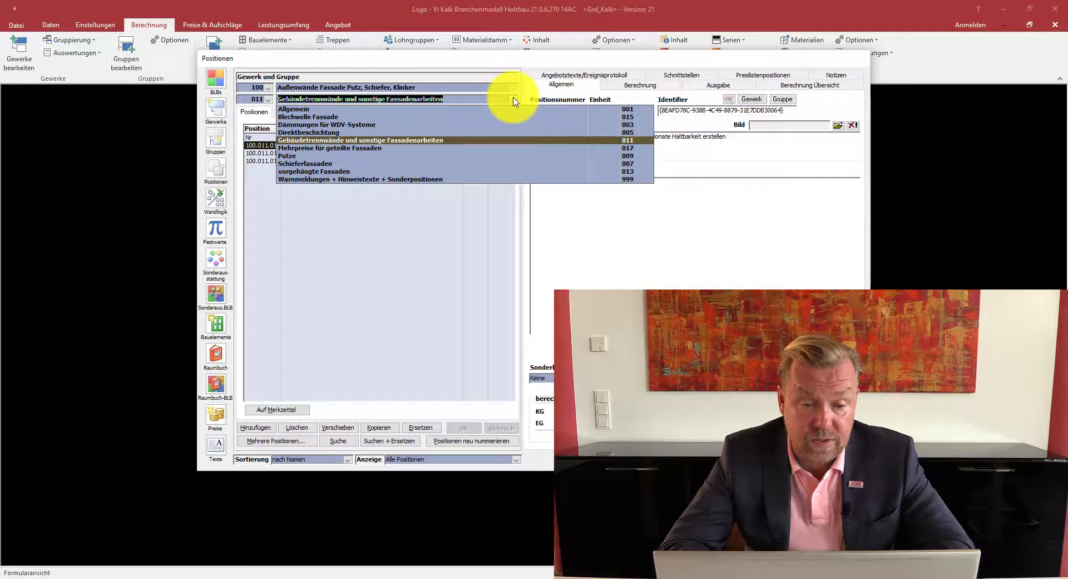
pyautogui.click(471, 148)
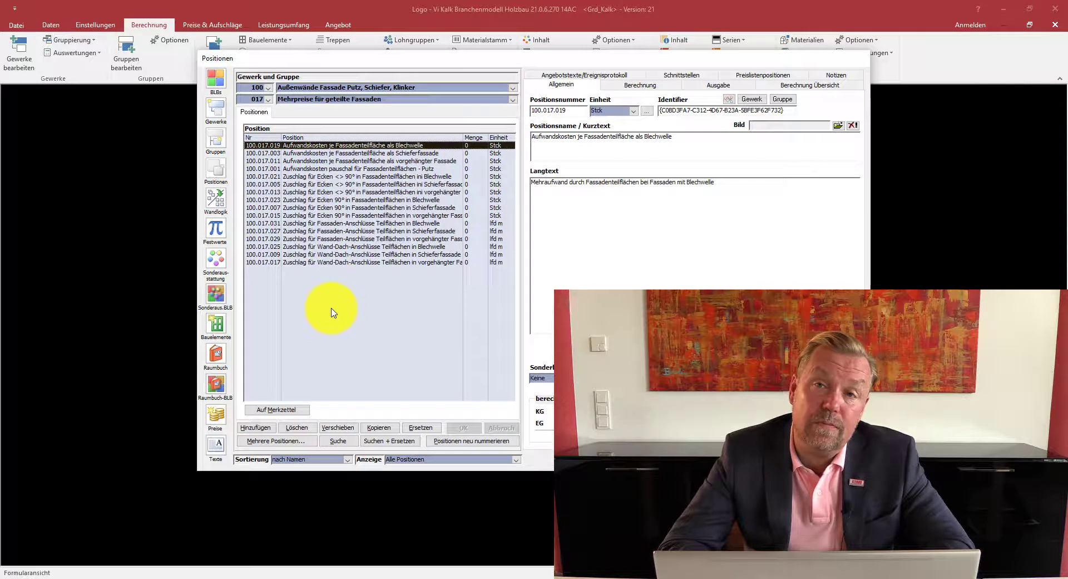
pyautogui.click(513, 100)
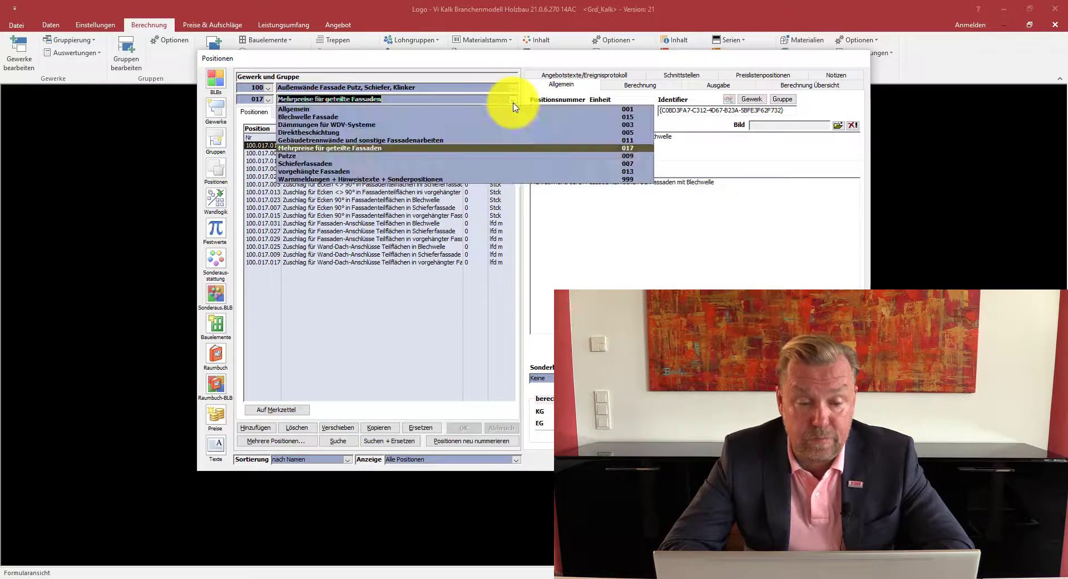
pyautogui.click(492, 156)
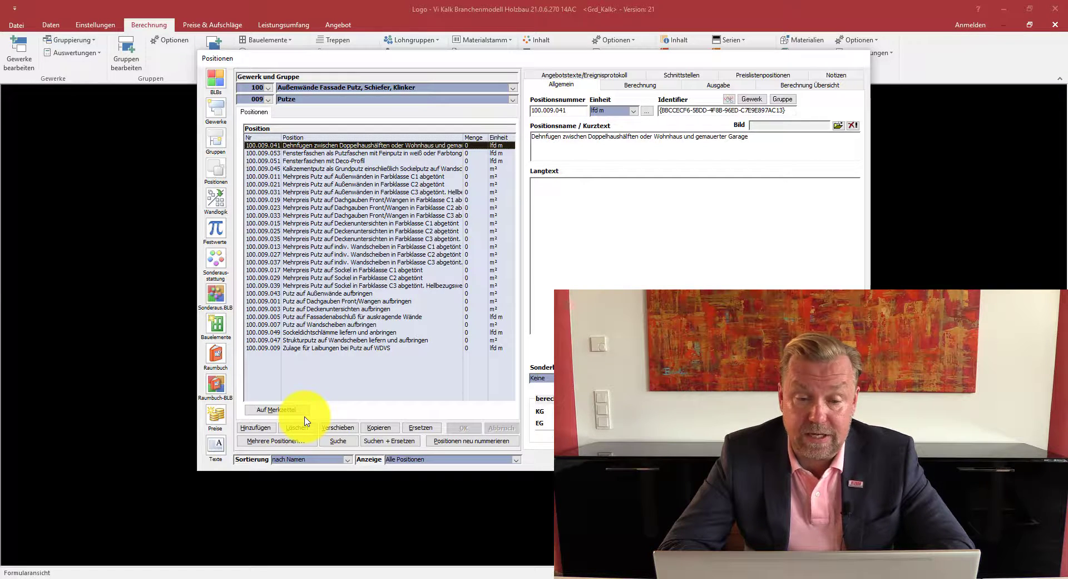
pyautogui.click(514, 100)
# Step: Switch to the trade Außenwände Zusatzdämmung and review all positions of its group Zusatzdämmungen unter Holzschalungen an der Fassade
pyautogui.click(516, 87)
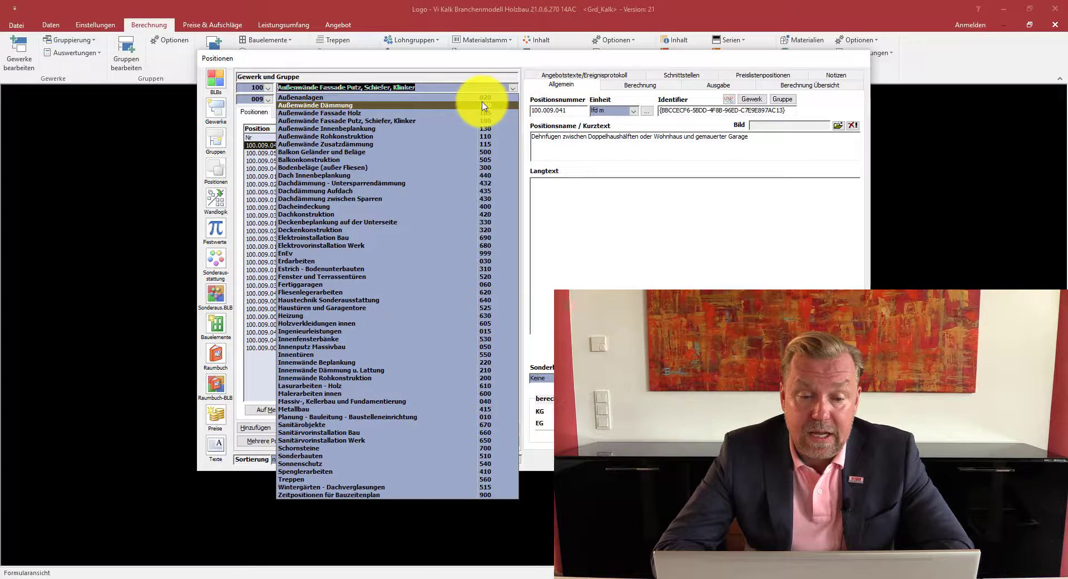
pyautogui.click(433, 145)
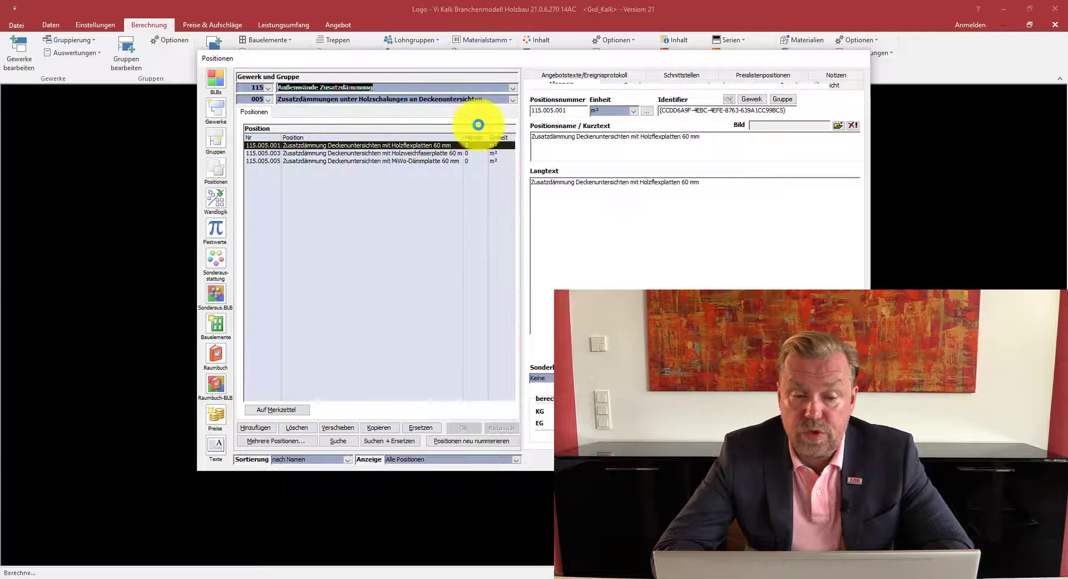
pyautogui.click(512, 101)
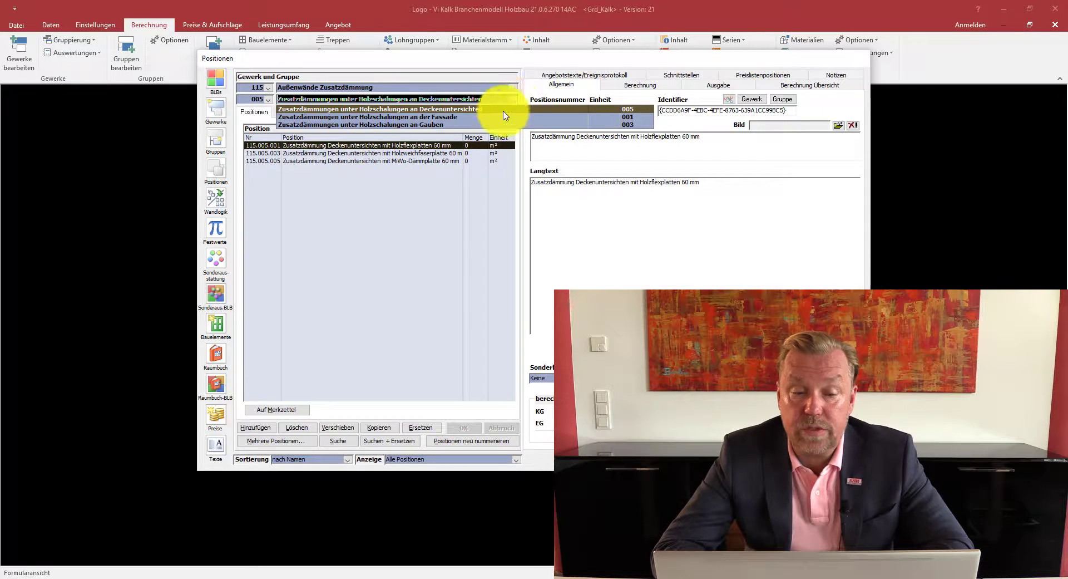
pyautogui.click(492, 117)
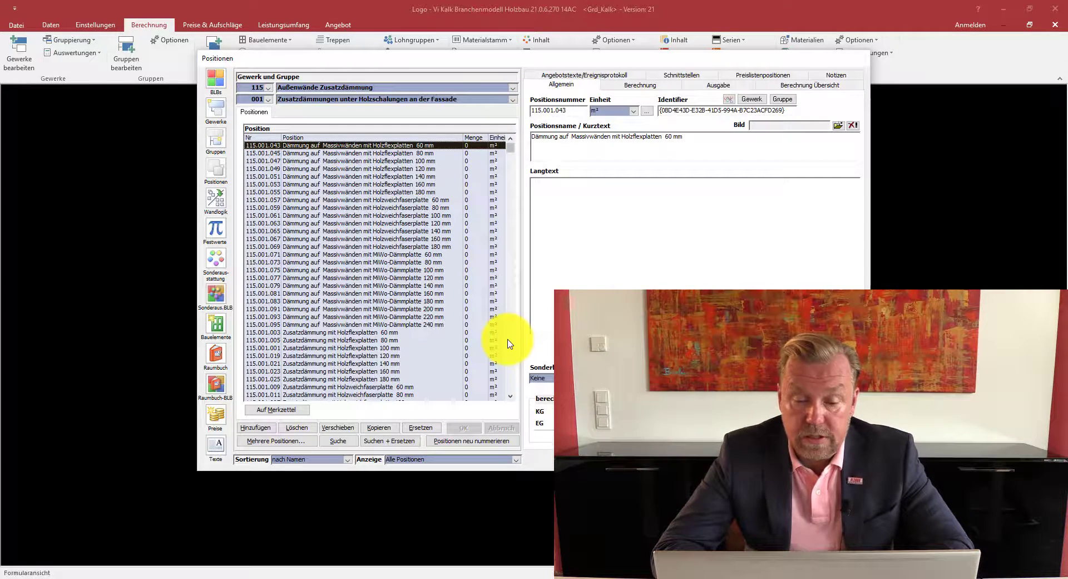
pyautogui.scroll(-5, 512, 345)
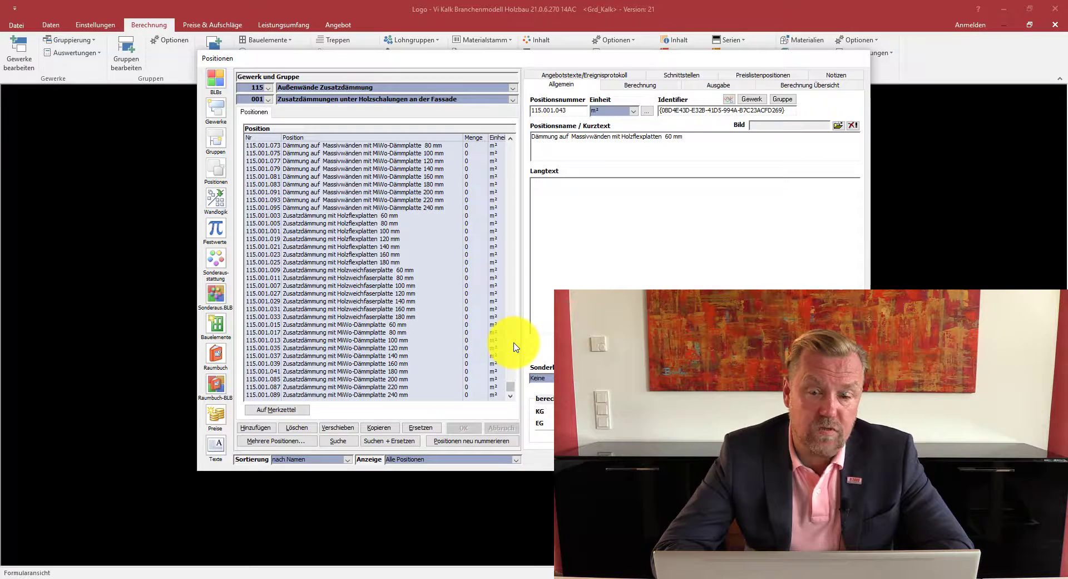
pyautogui.click(514, 100)
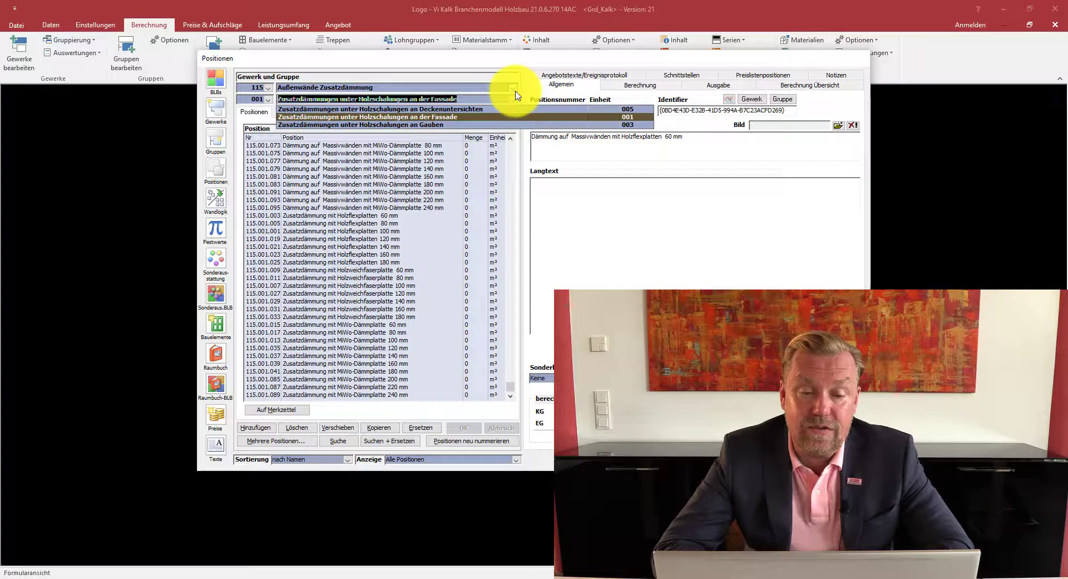
# Step: Switch to the trade Außenwände Innenbeplankung and review the positions of its groups Gipsplatten and Installationsebene
pyautogui.click(514, 89)
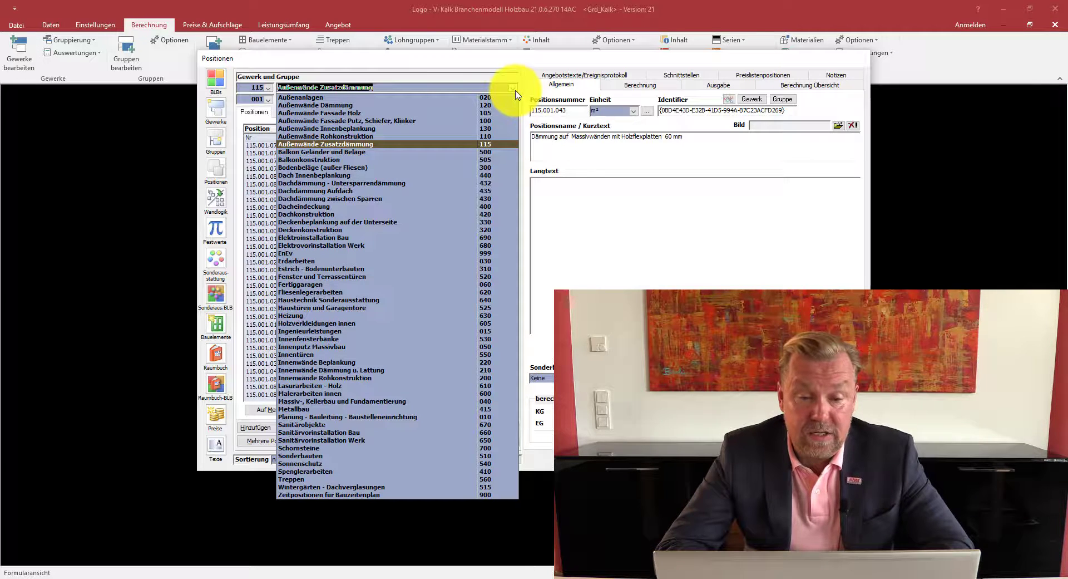
pyautogui.click(492, 130)
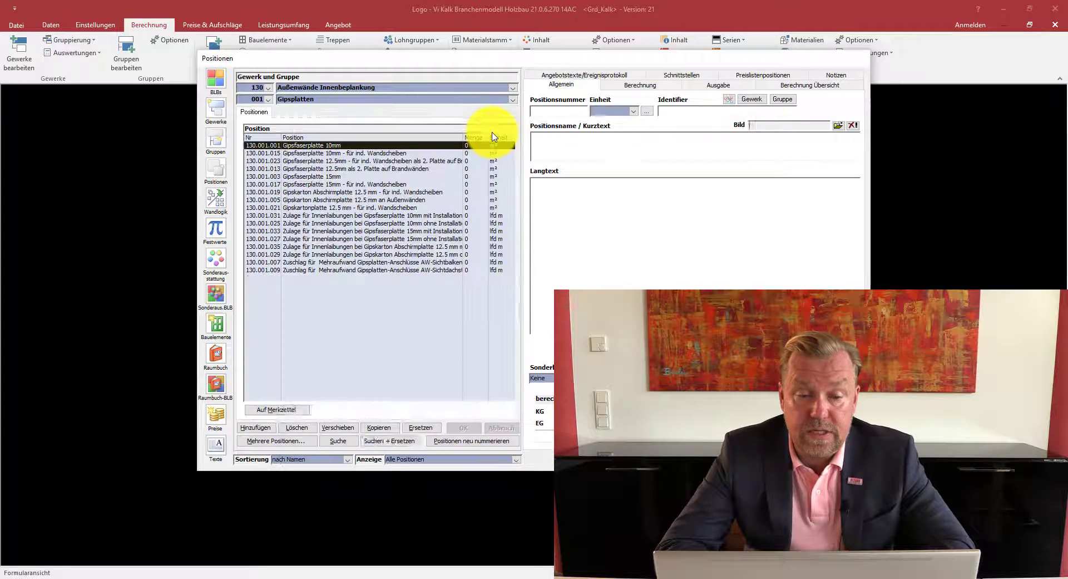
pyautogui.click(514, 99)
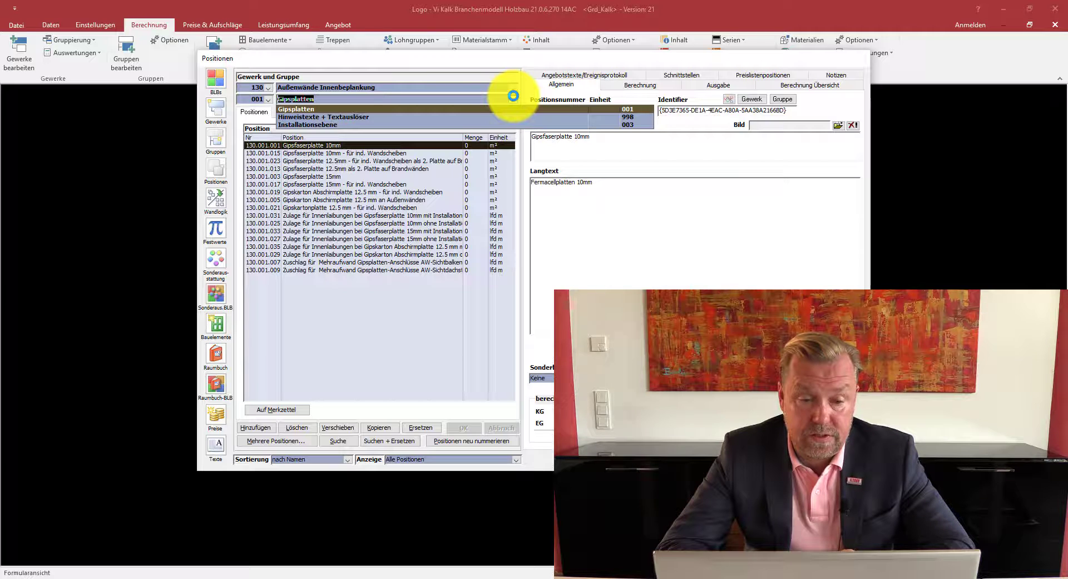
pyautogui.click(496, 109)
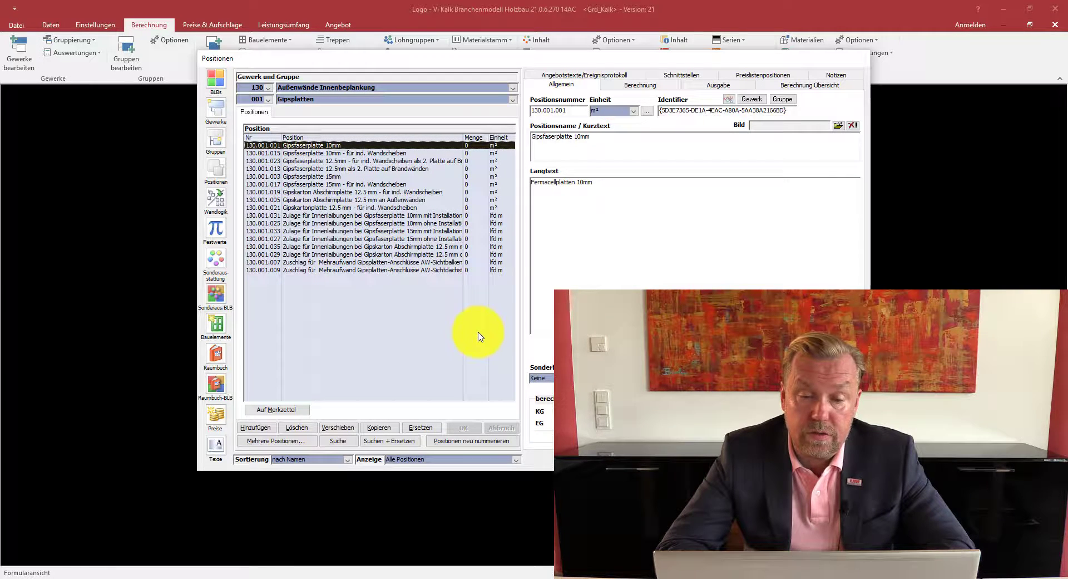
pyautogui.click(510, 99)
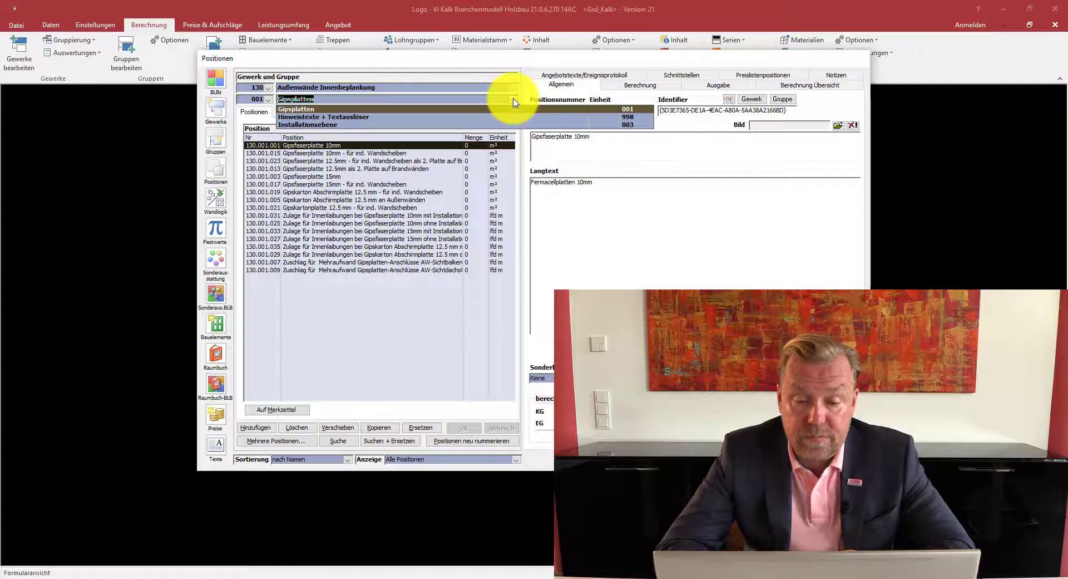
pyautogui.click(496, 125)
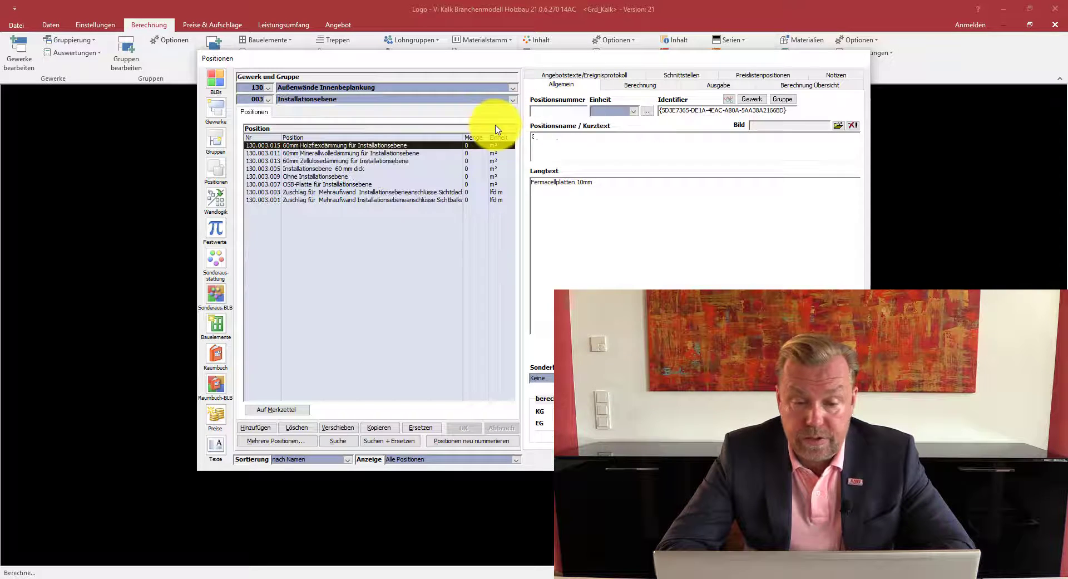